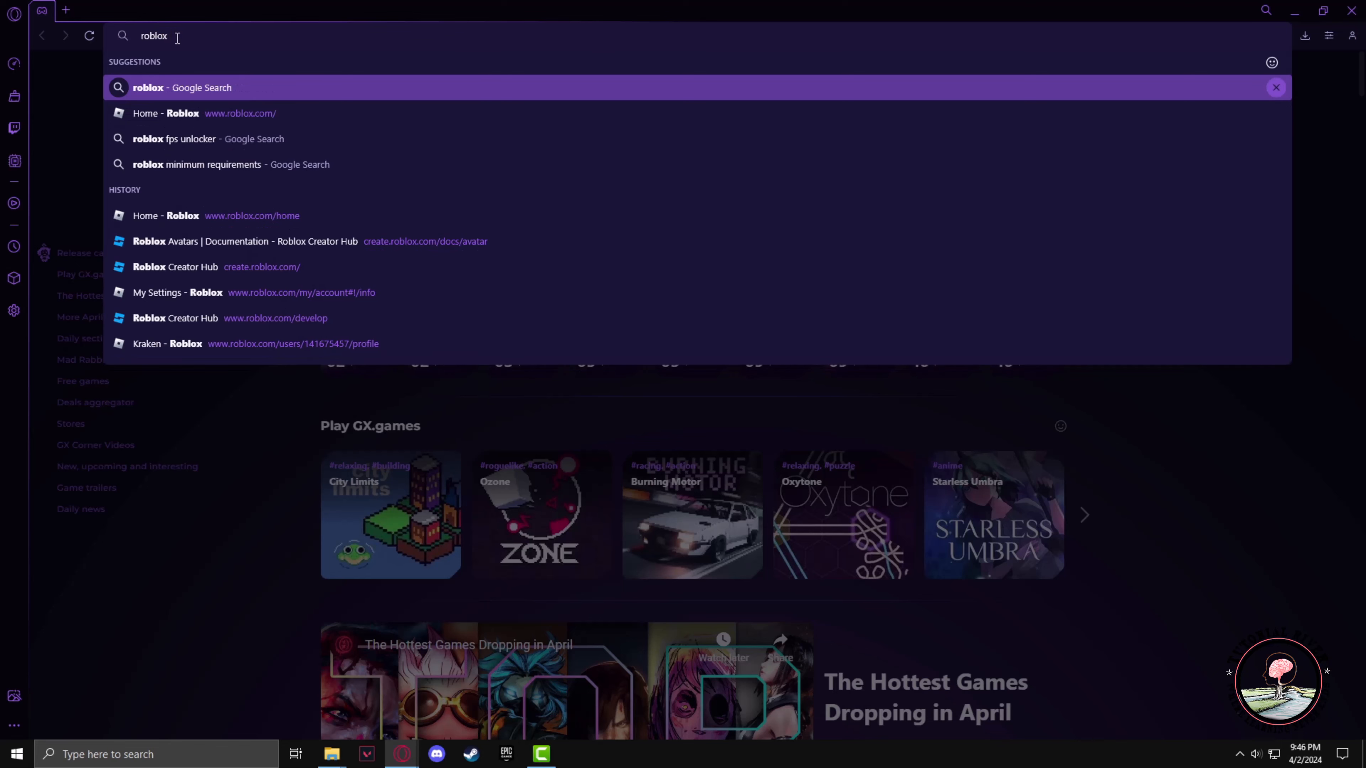
Search Google for roblox and open the official Roblox website
left_click(178, 98)
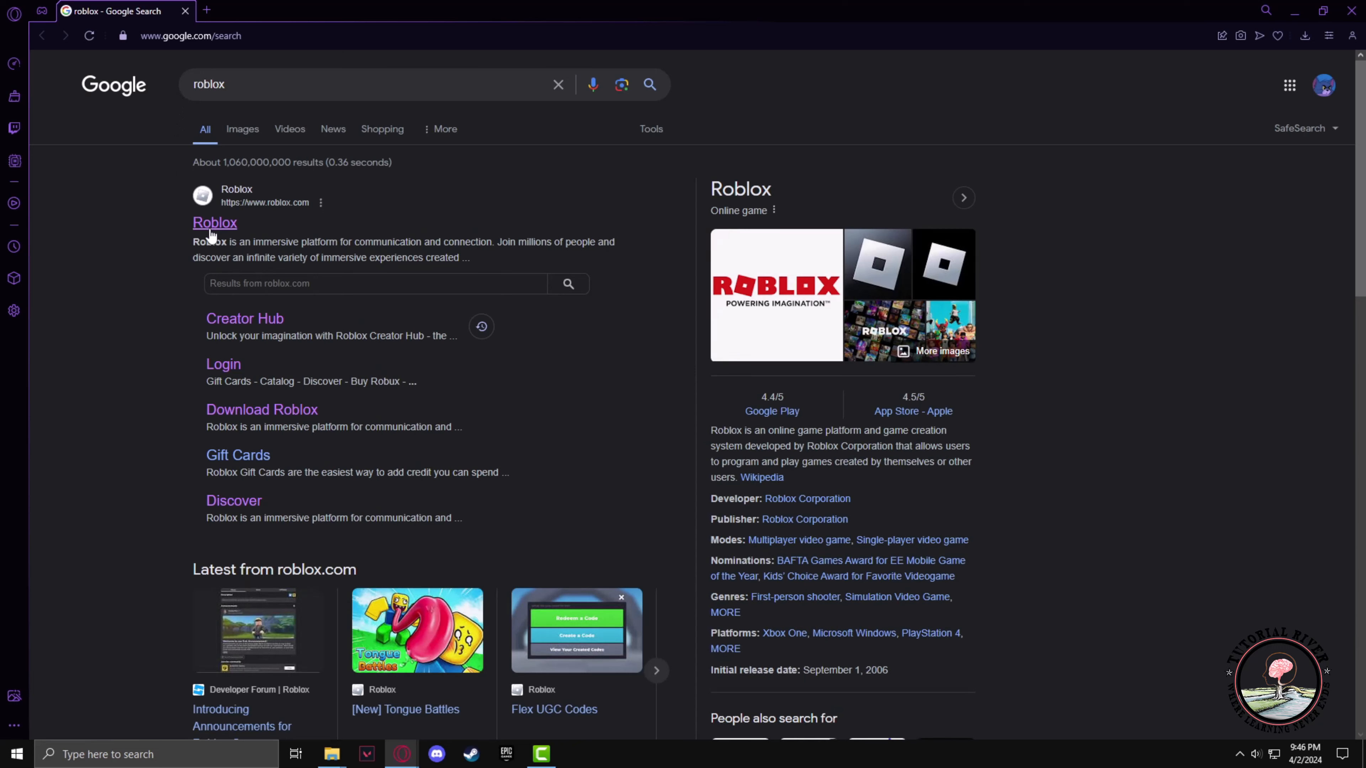
left_click(226, 226)
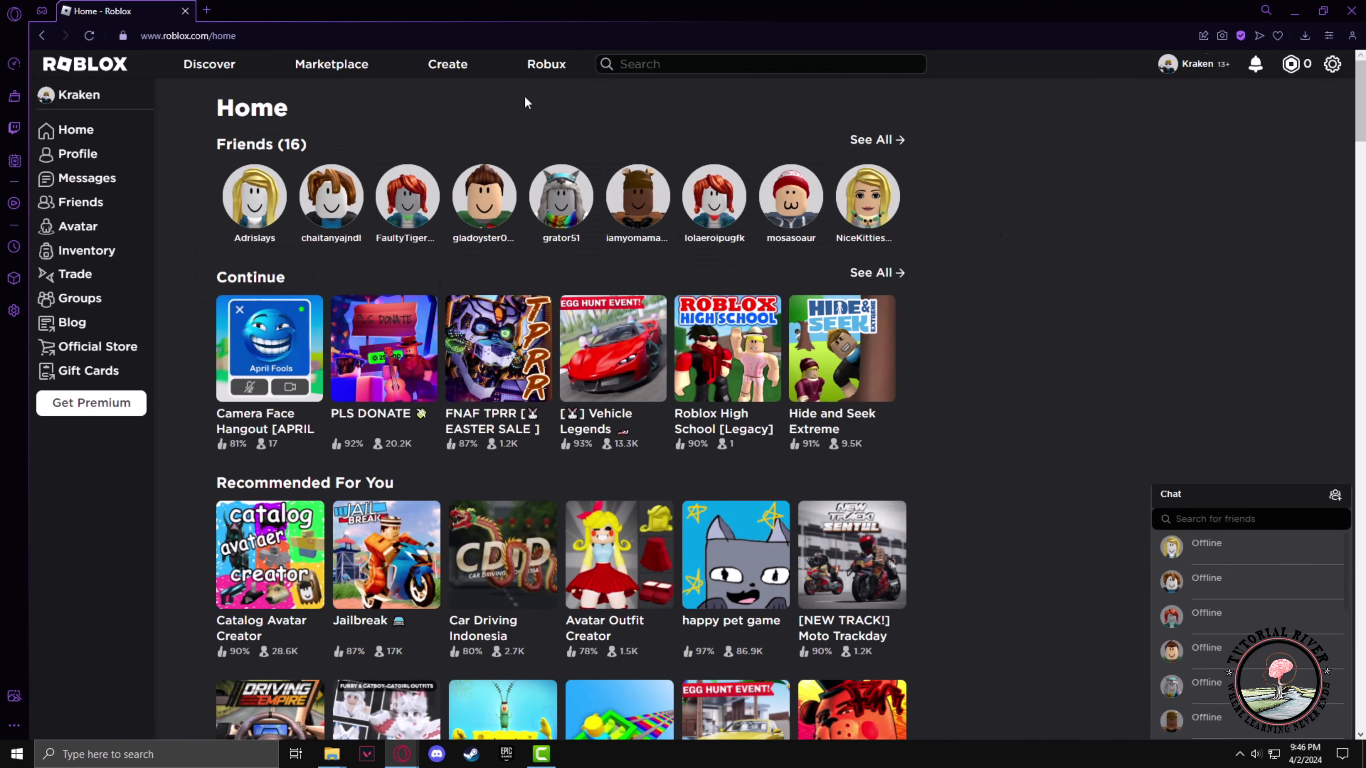
Open the Creator Hub and go to its Avatar documentation
left_click(447, 64)
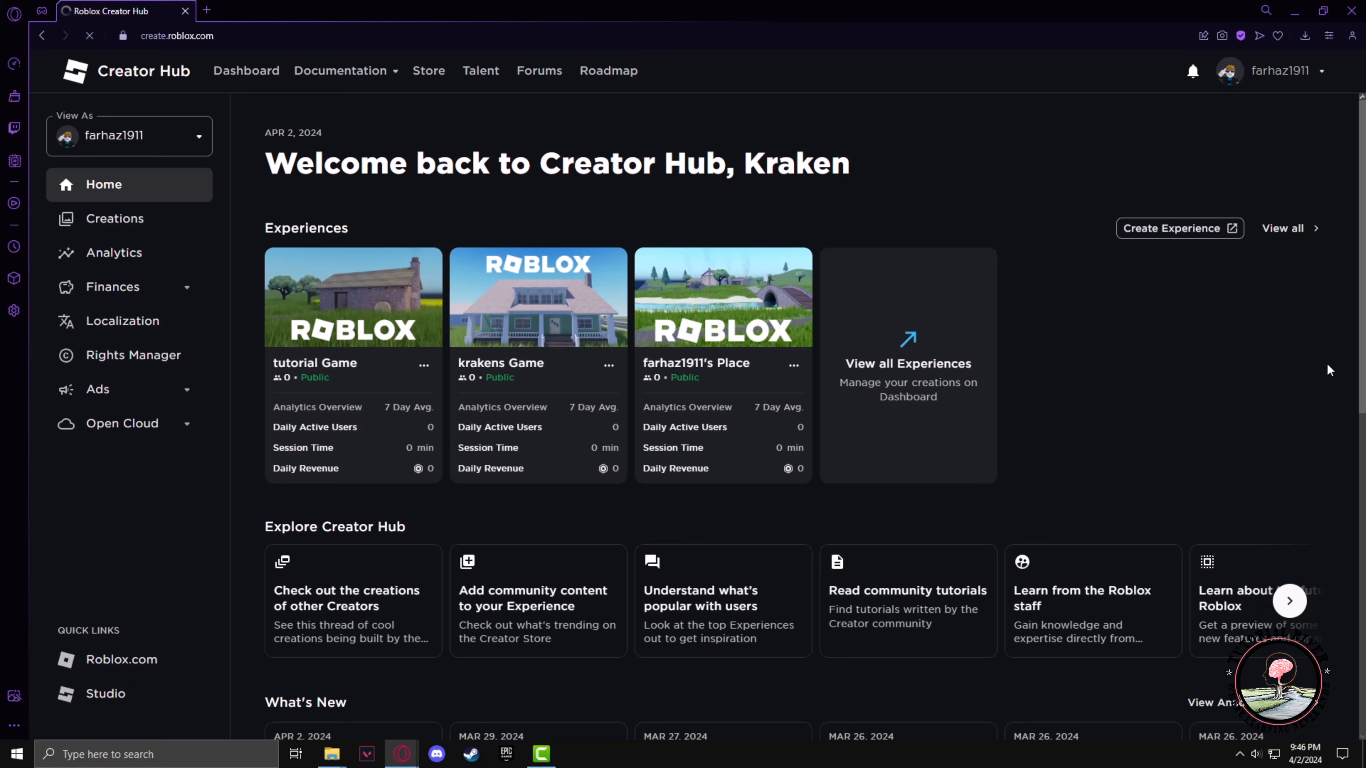
left_click(323, 77)
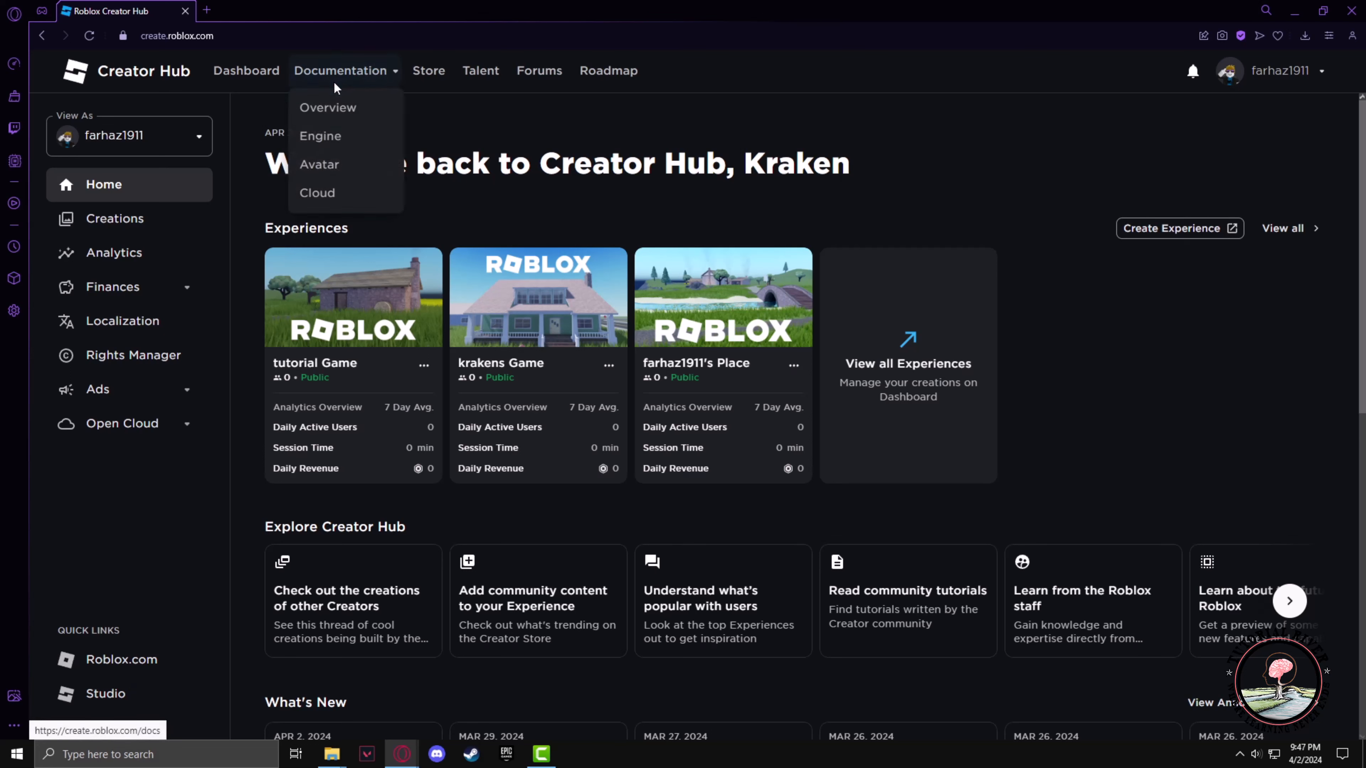
left_click(330, 178)
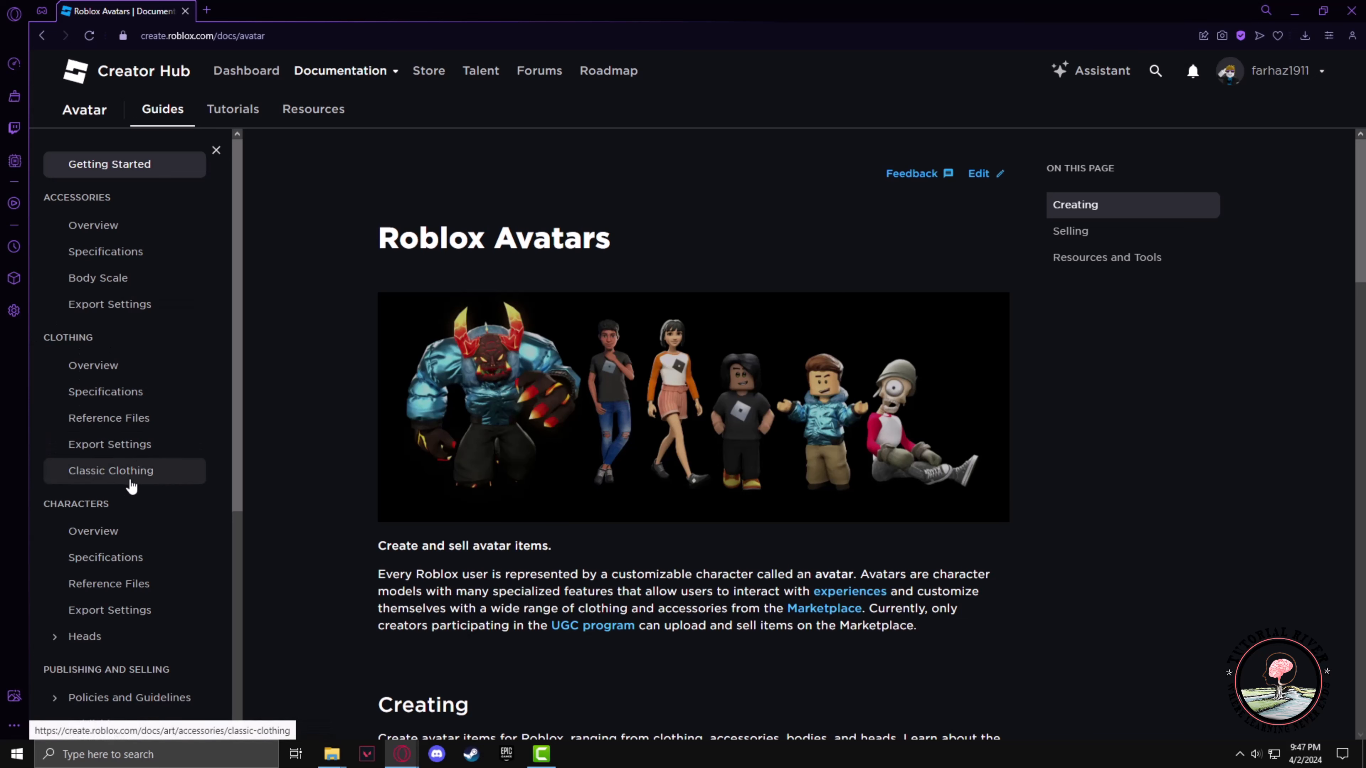
Open the Classic Clothing guide and find the Shirts and Pants section
left_click(118, 486)
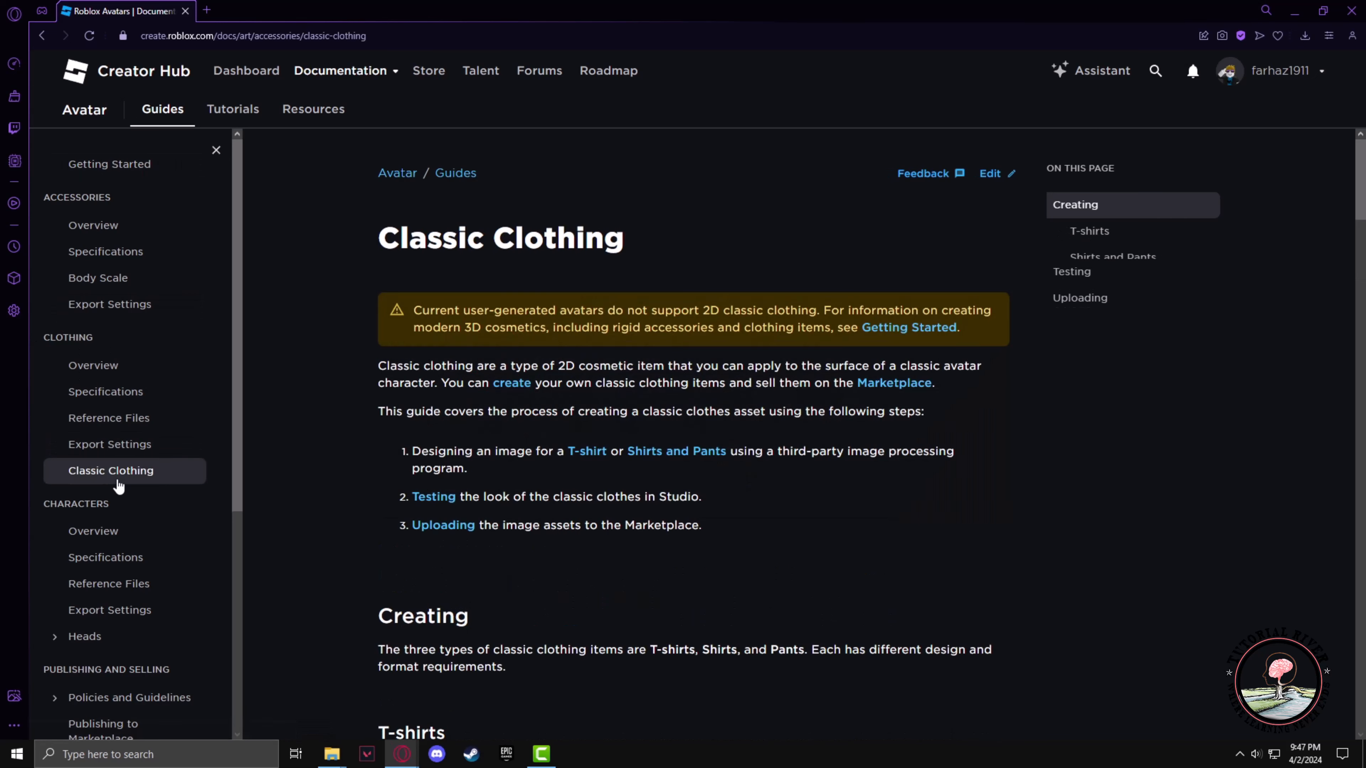
scroll(693, 435, "down", 10)
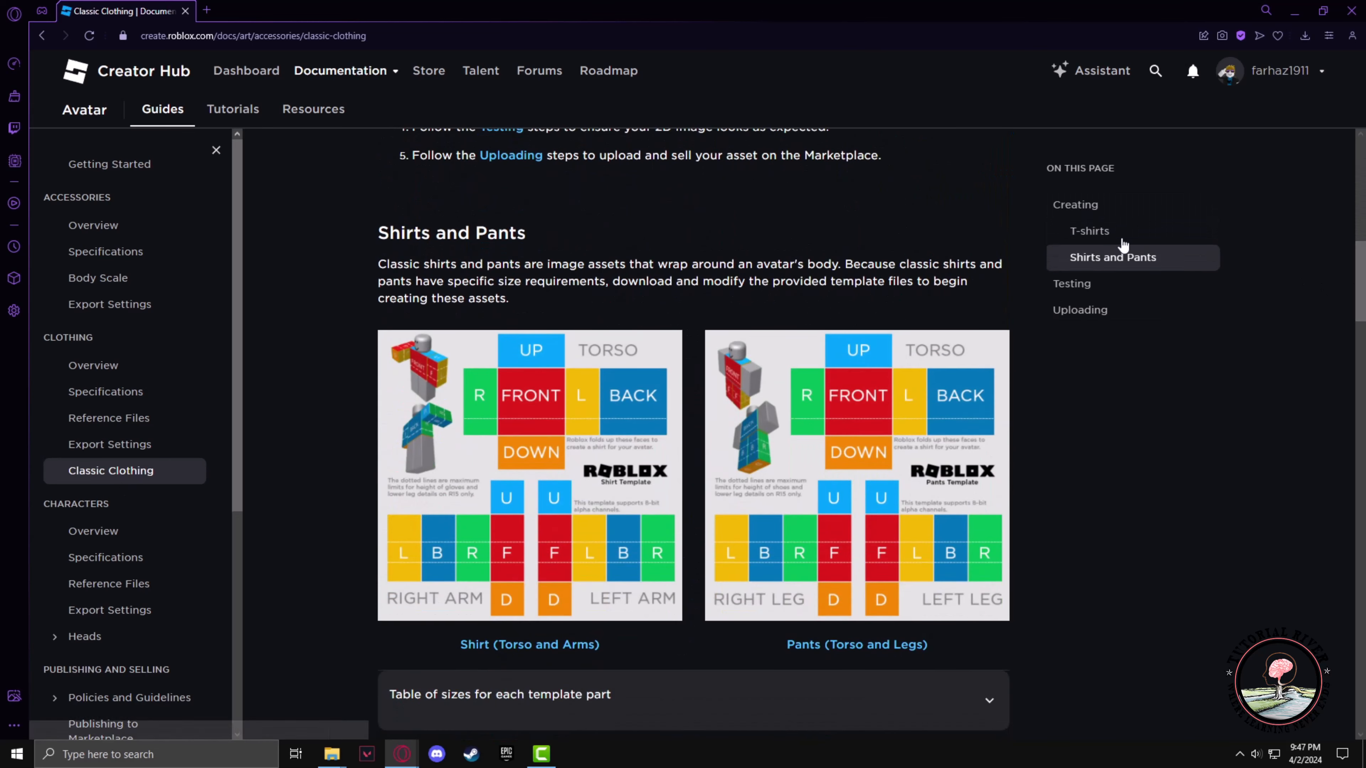
left_click_drag(369, 230, 530, 237)
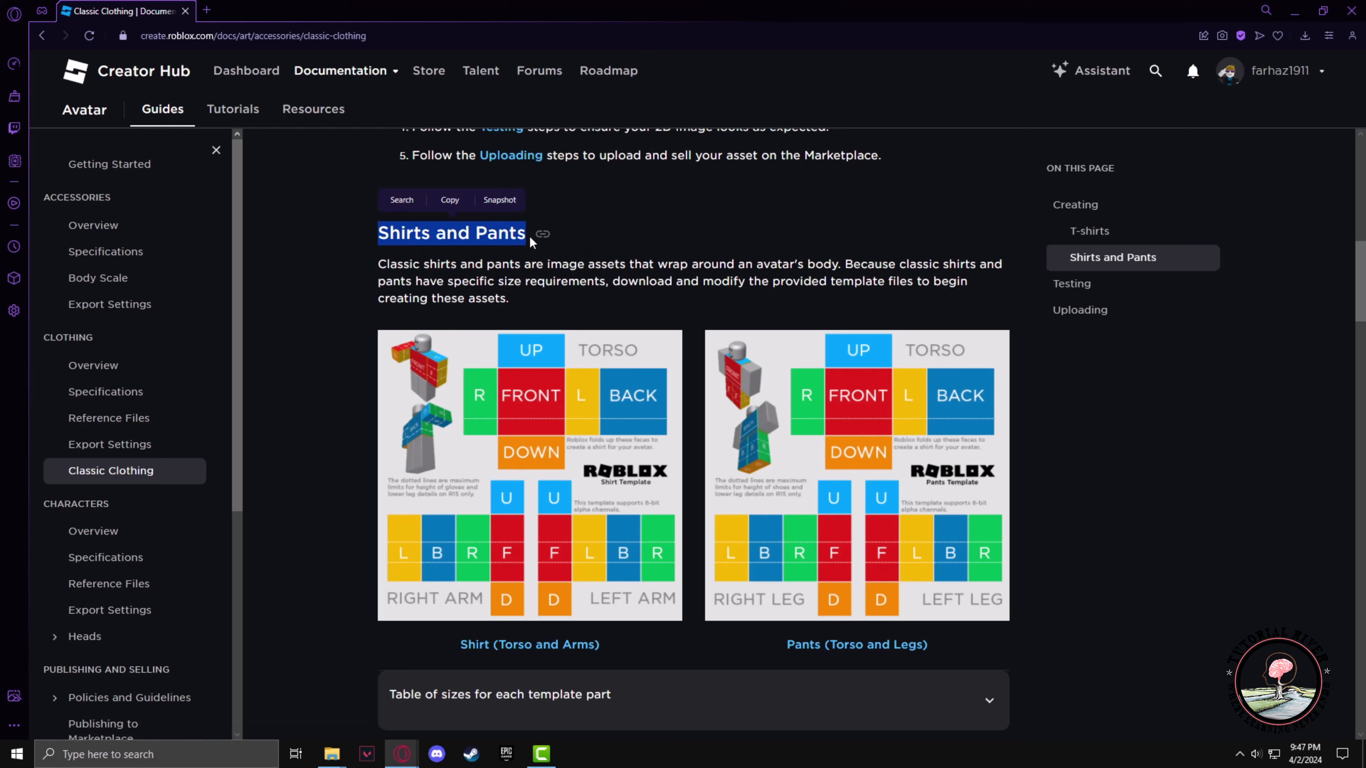
left_click(538, 262)
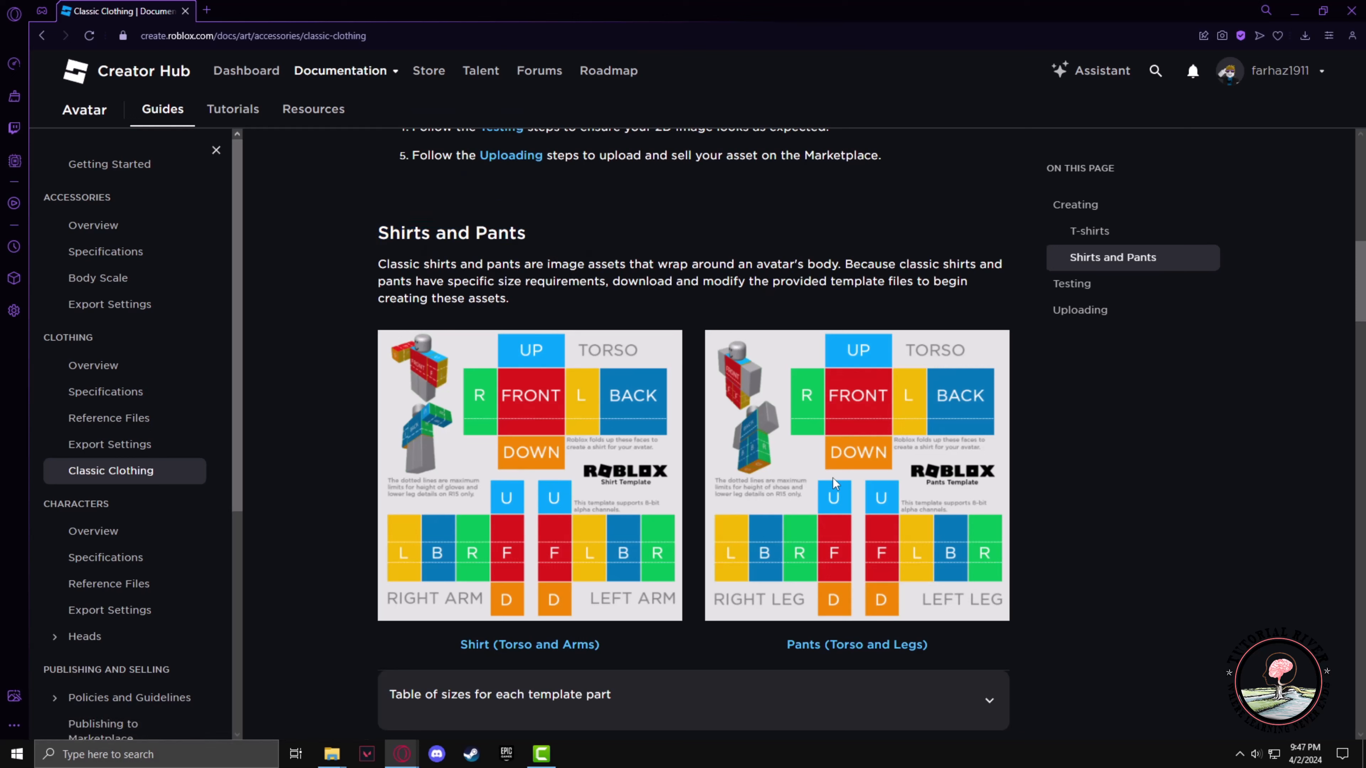
Save the Pants (Torso and Legs) template image to the Desktop as Template-Pants-R15.png.webp
right_click(838, 505)
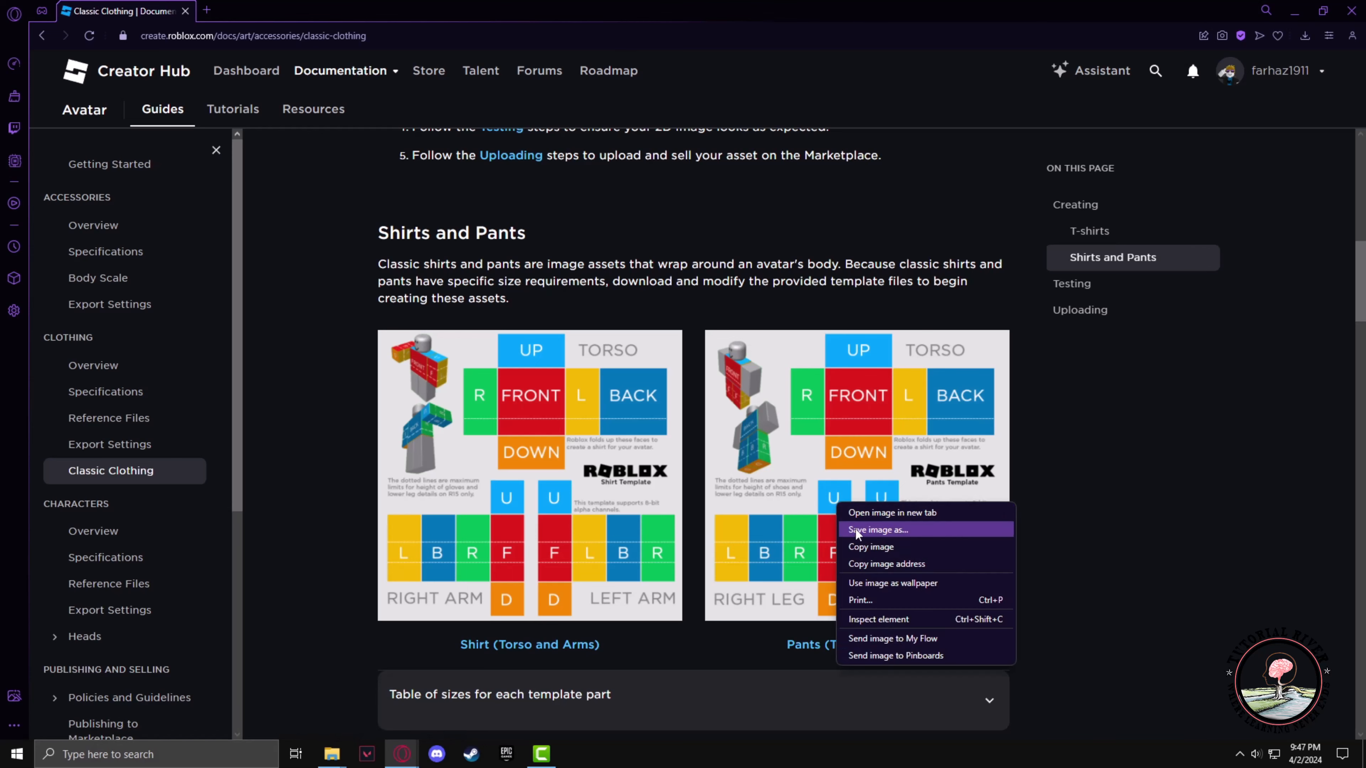
left_click(890, 531)
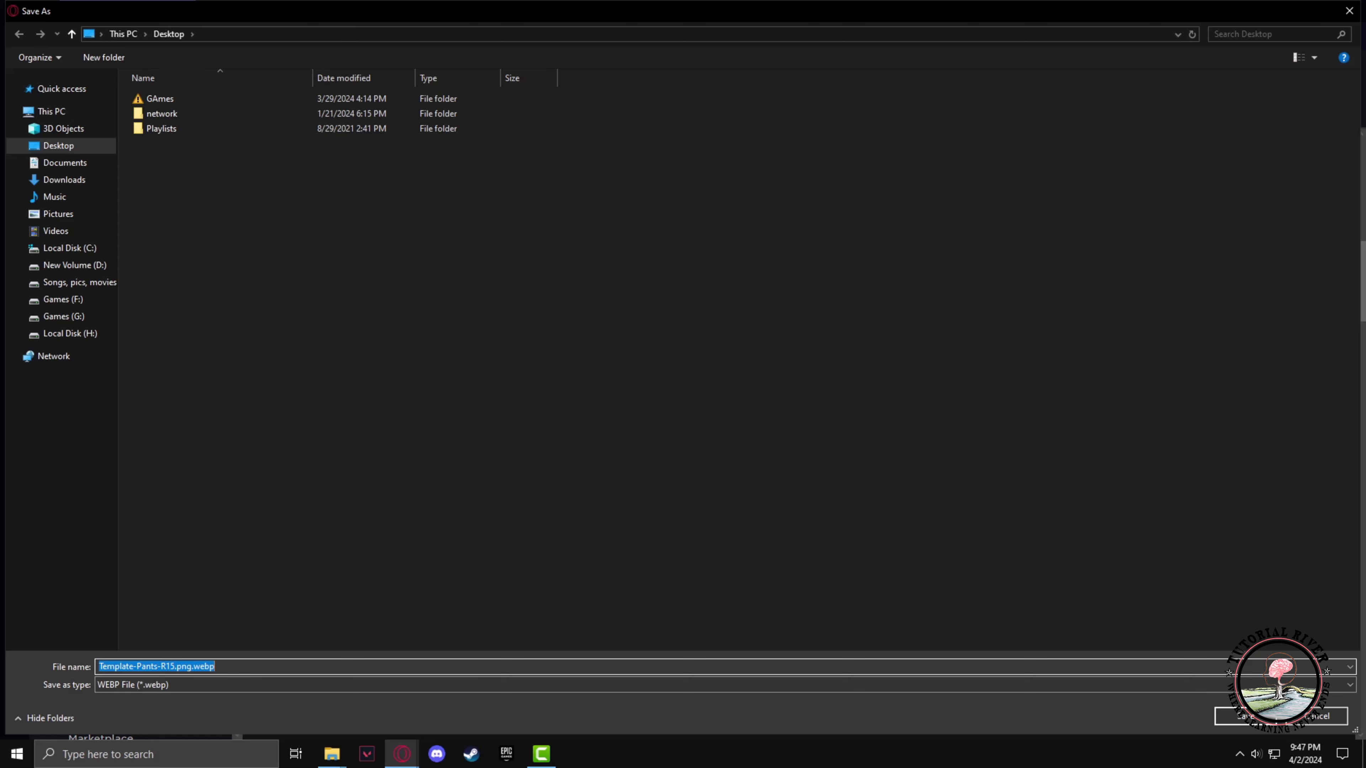
left_click(1248, 724)
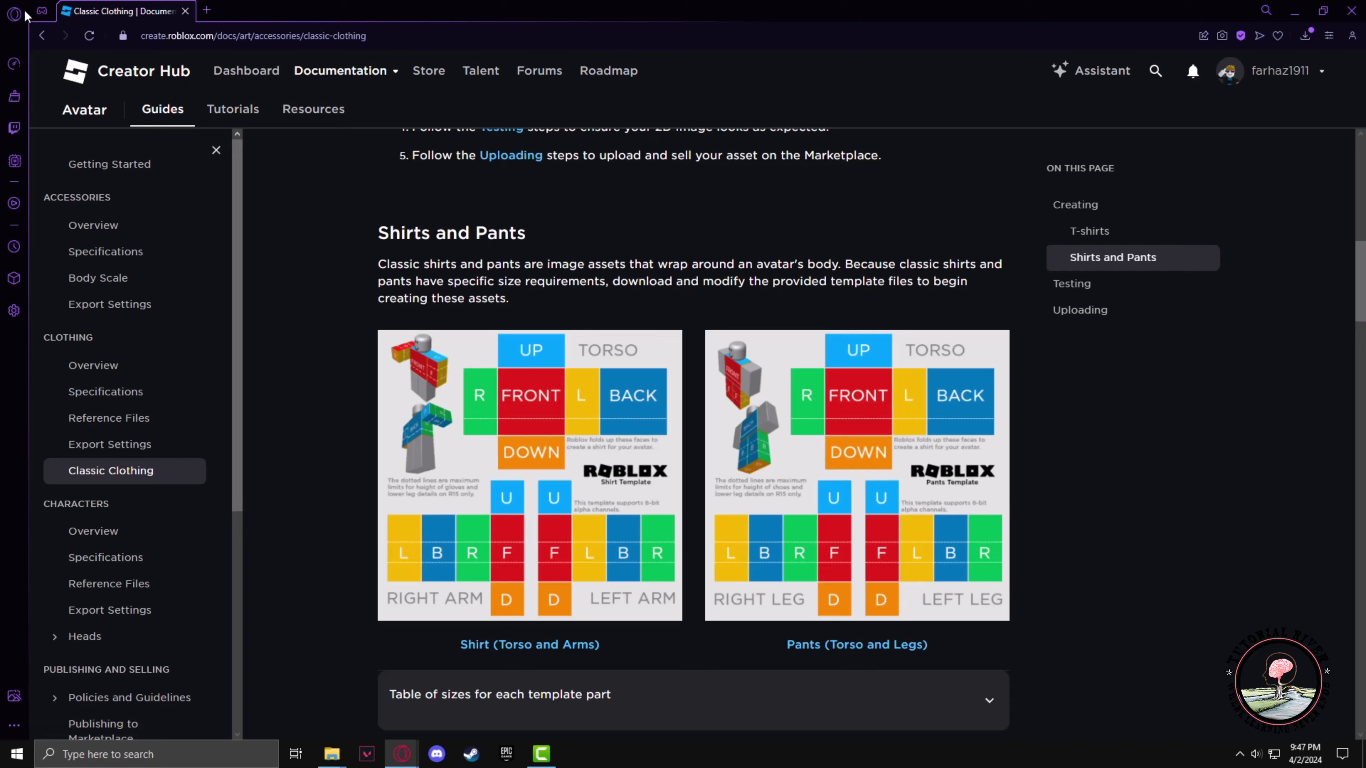
Open a new tab, search Google for photopea and open the Photopea online editor
left_click(42, 16)
left_click_drag(161, 46, 110, 53)
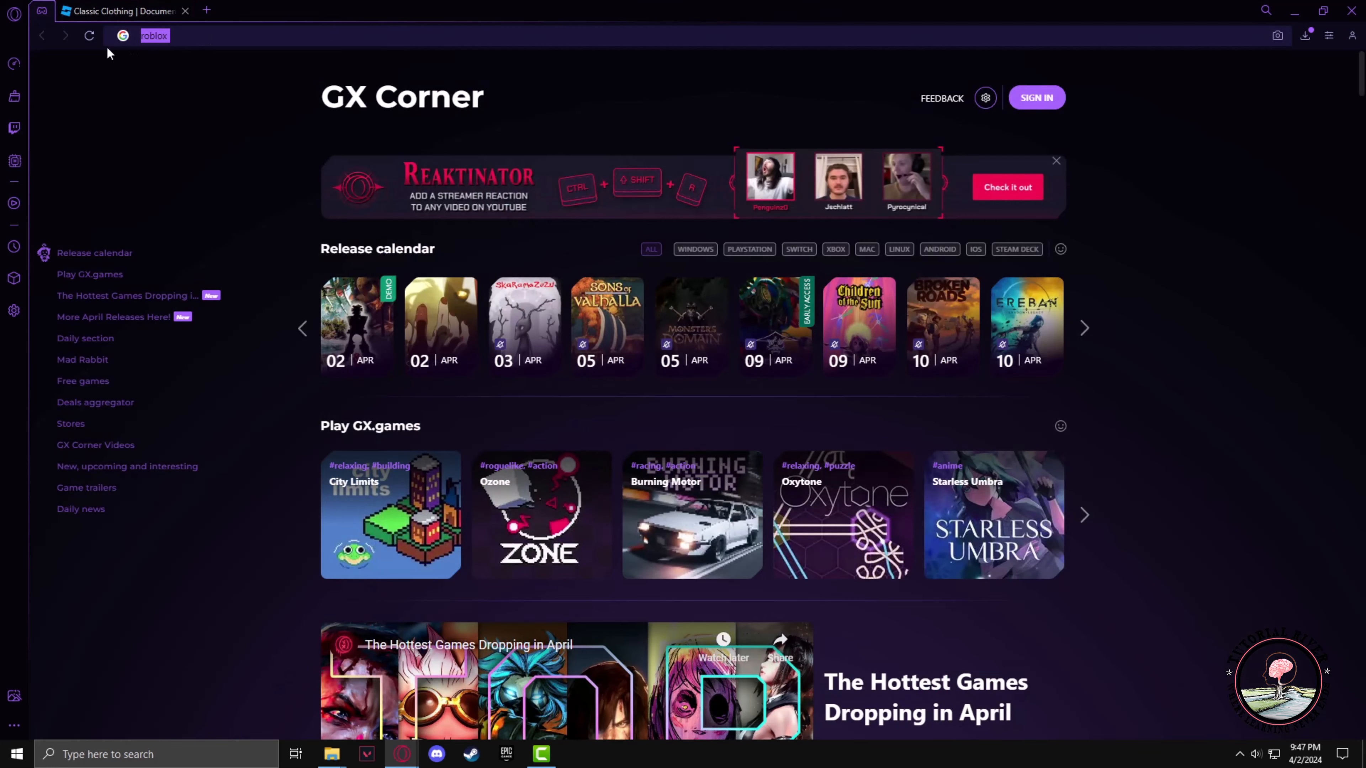
type("photopea")
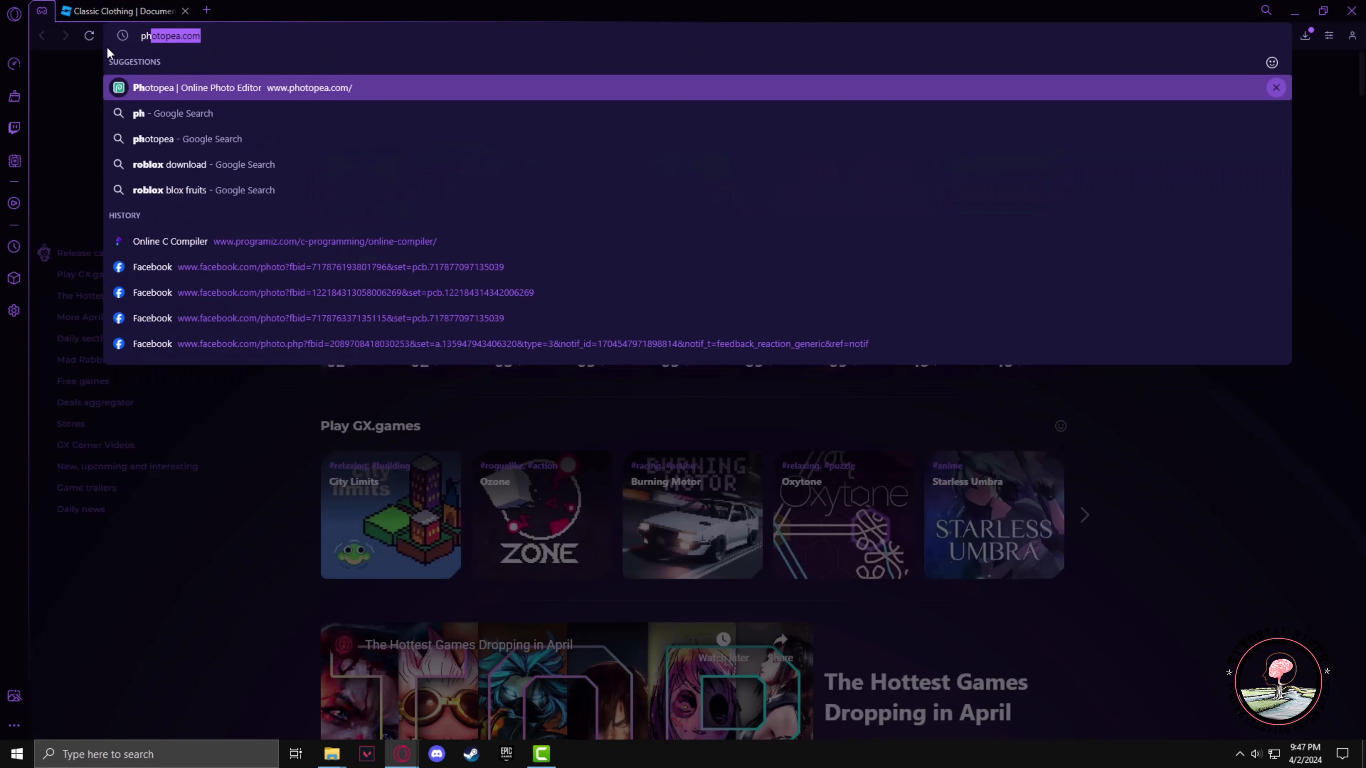
key("Delete")
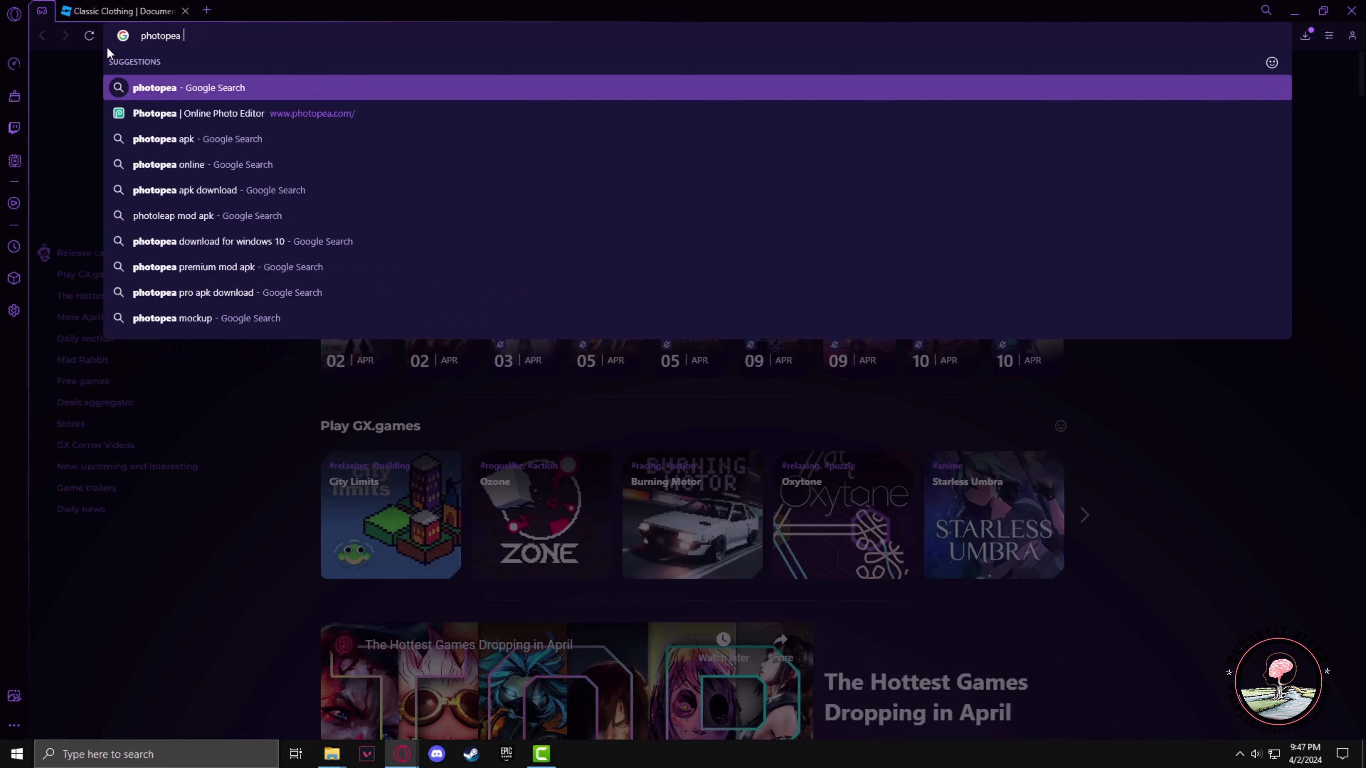
left_click(186, 92)
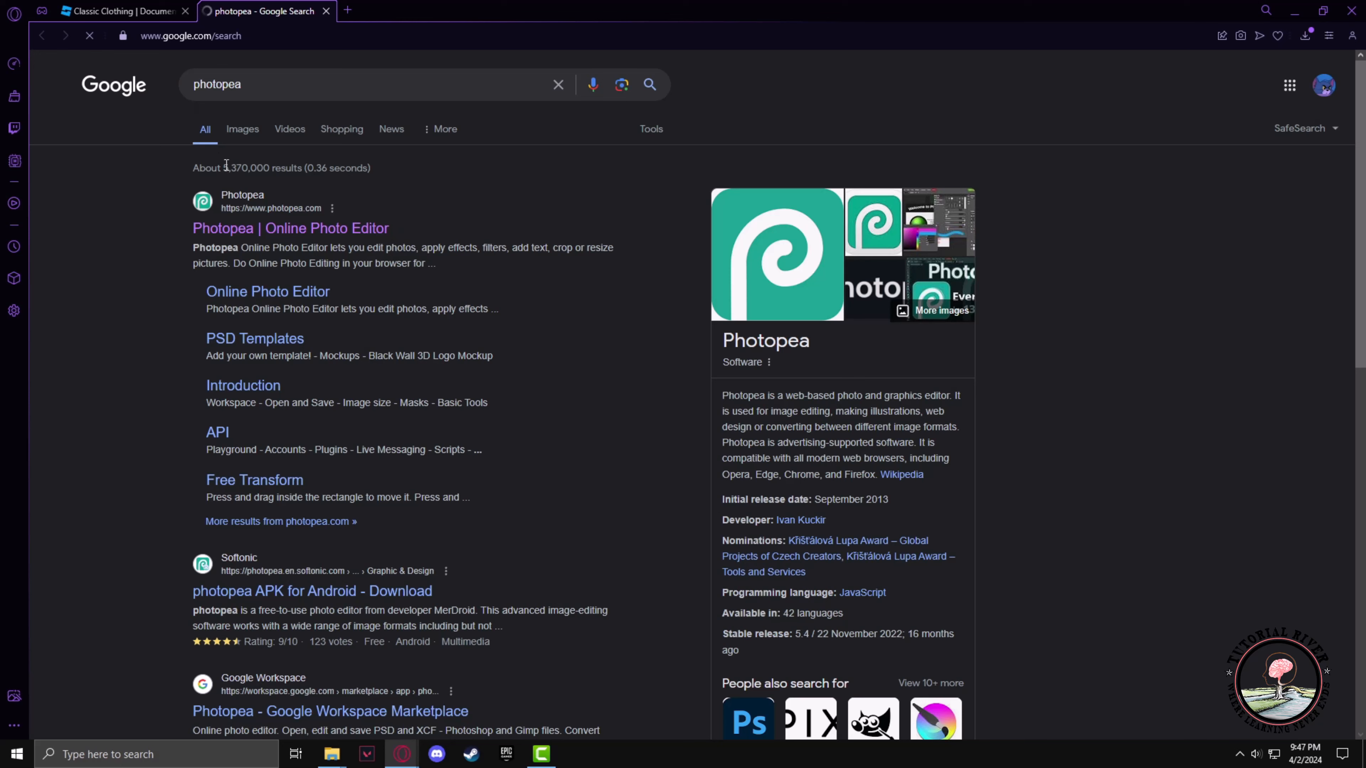
left_click(282, 232)
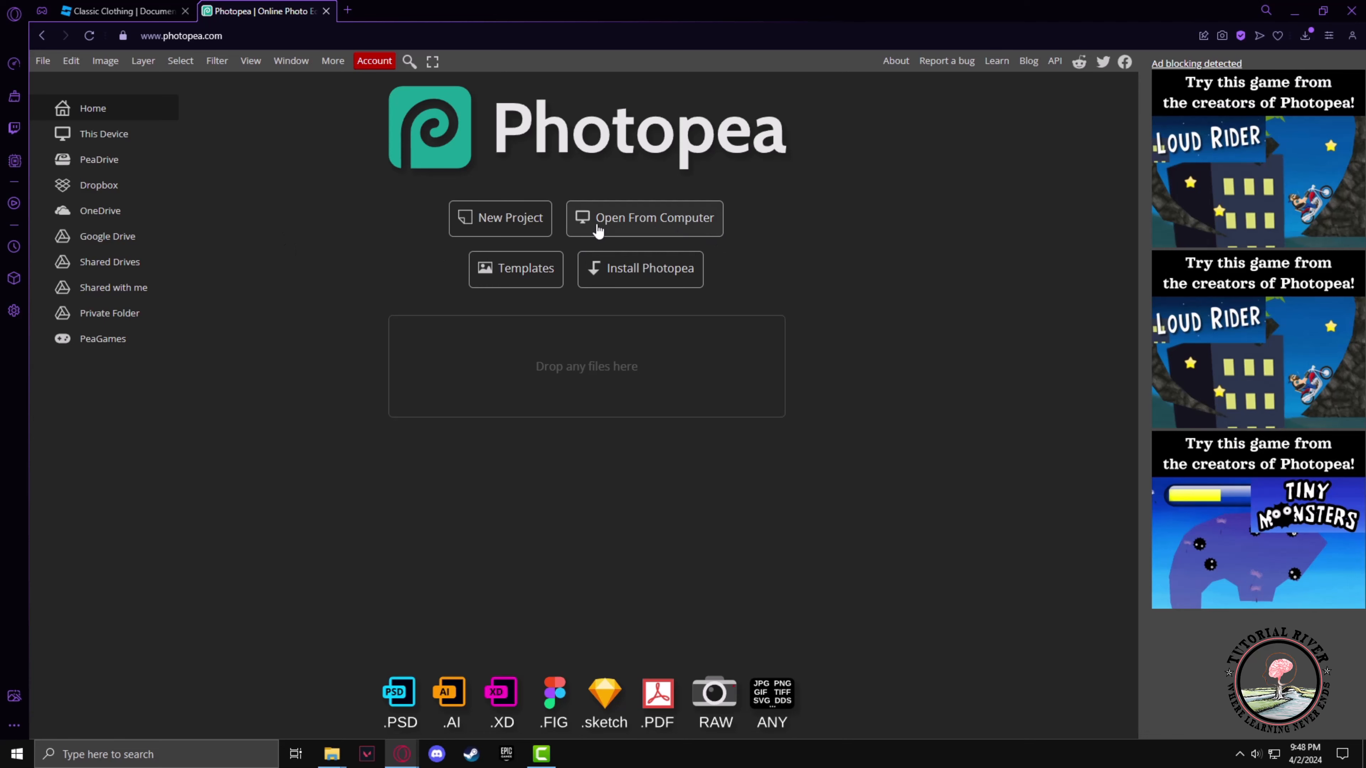
Open the saved Template-Pants-R15.png.webp file from the Desktop in Photopea
left_click(627, 223)
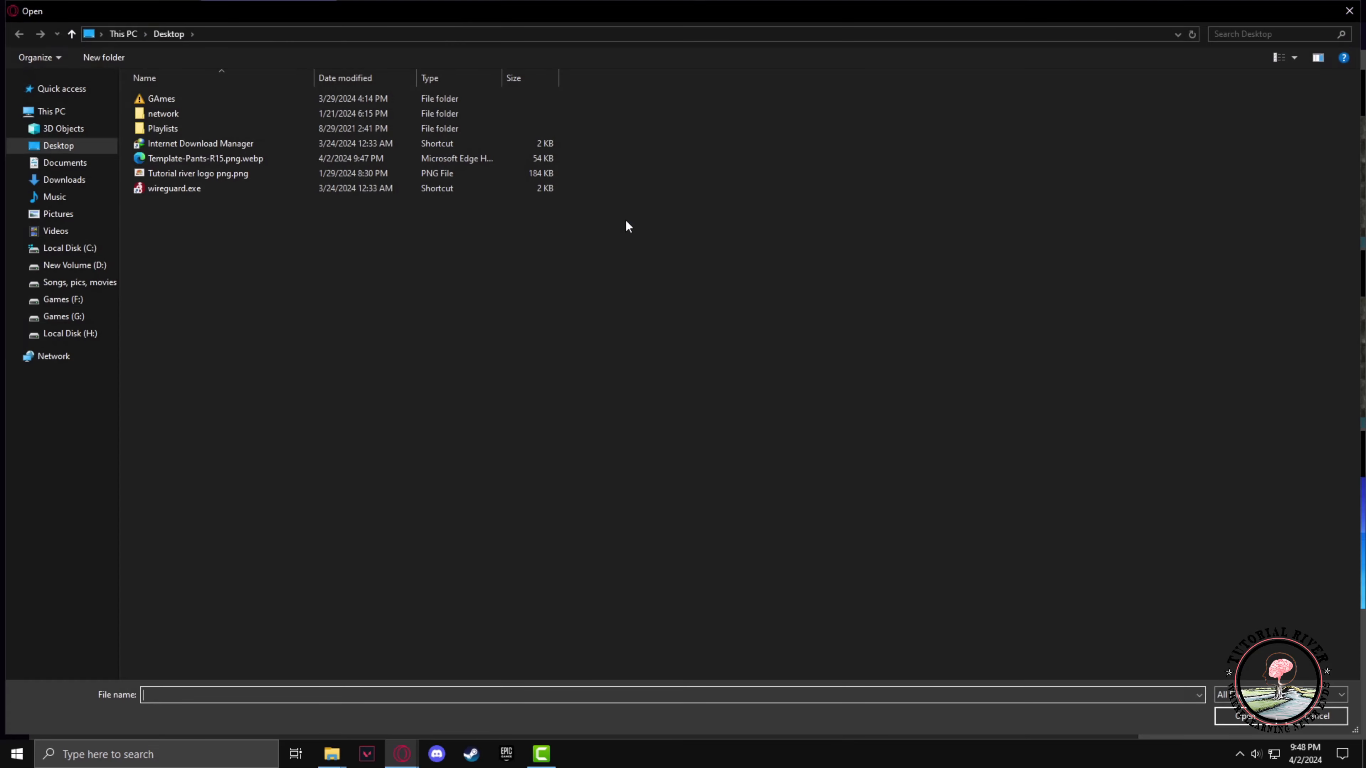
left_click(241, 161)
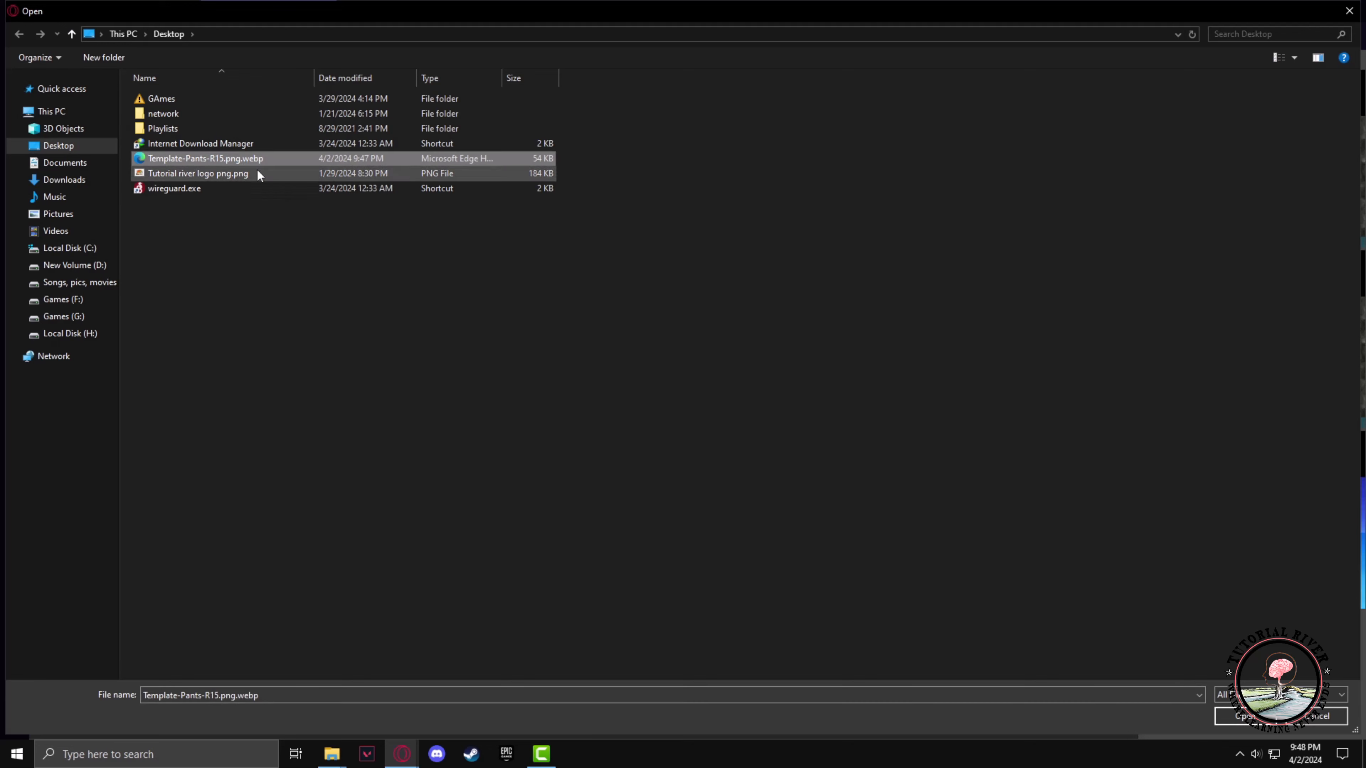
left_click(1252, 724)
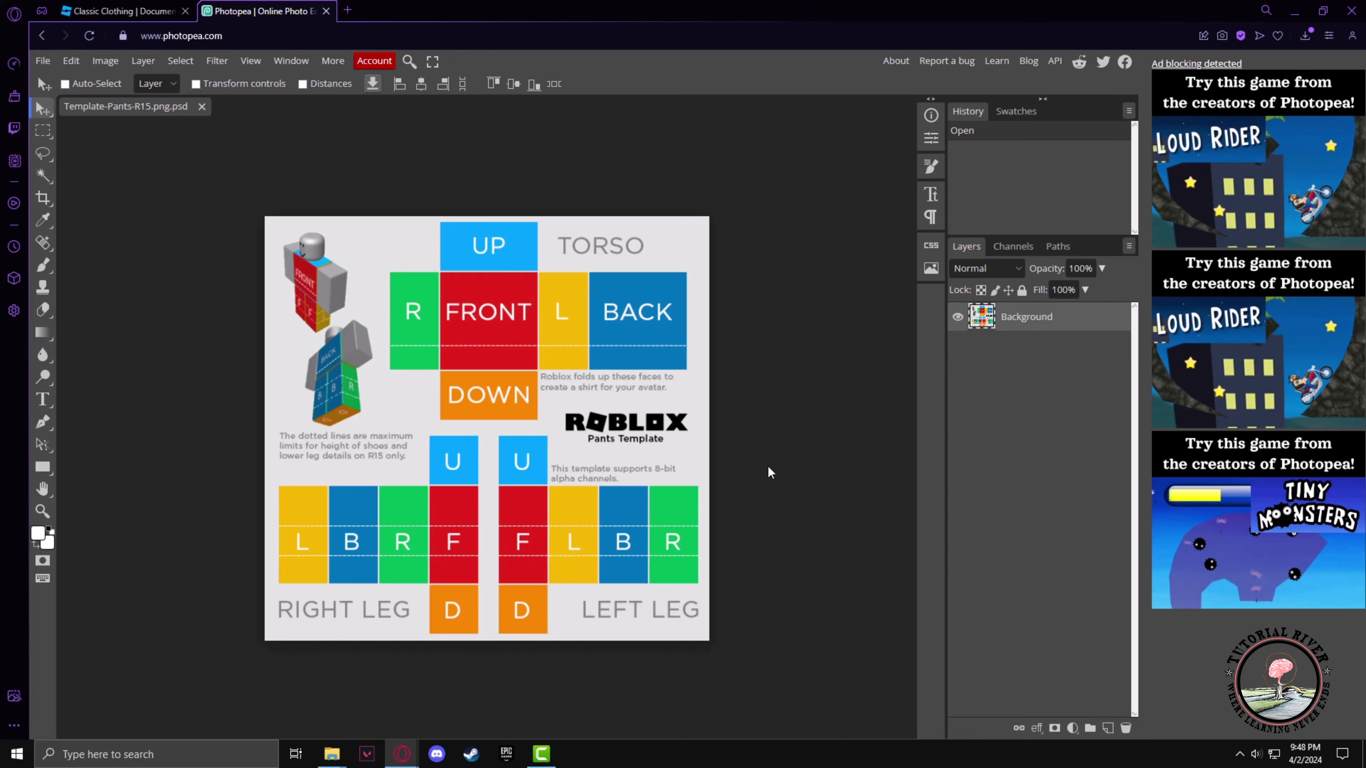
Select the torso row of R, FRONT, L and BACK panels with a rectangular selection
scroll(781, 417, "down", 5)
scroll(782, 417, "up", 4)
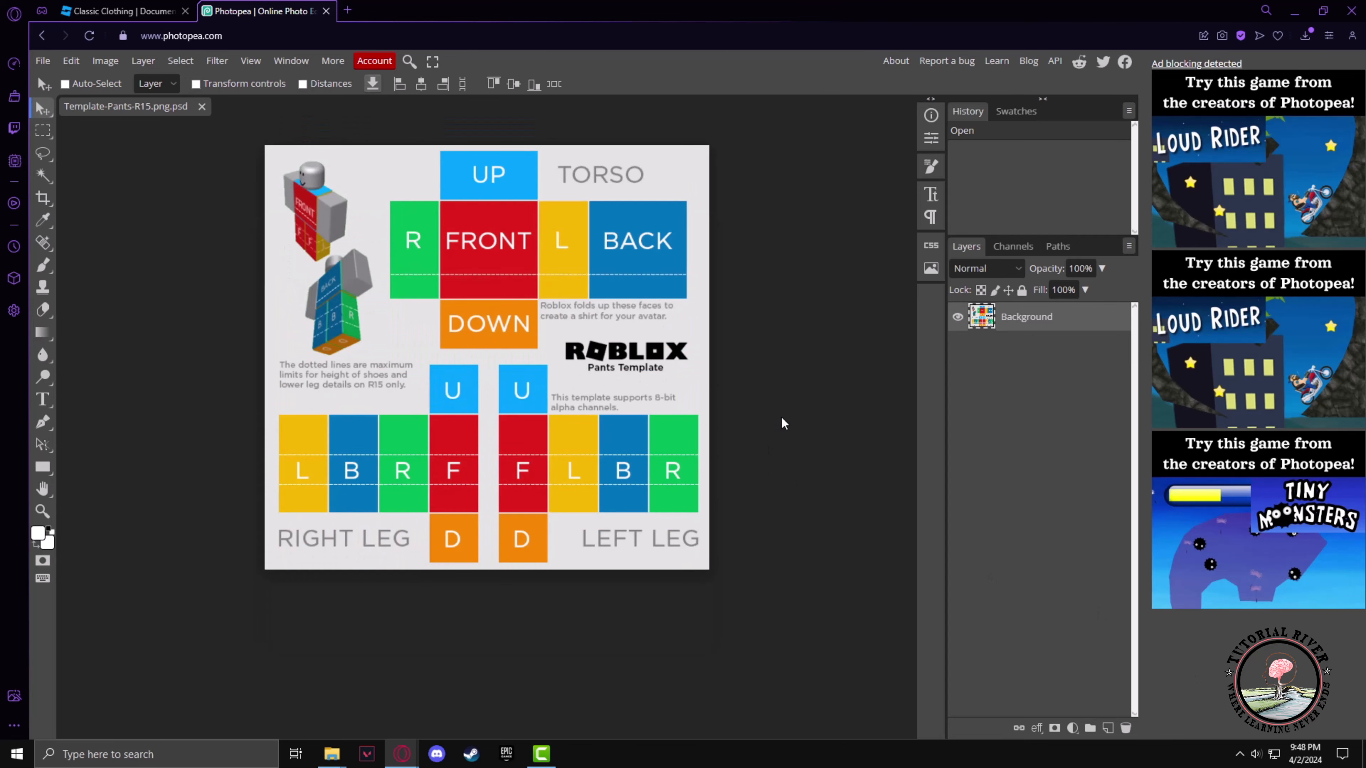
scroll(782, 416, "up", 2)
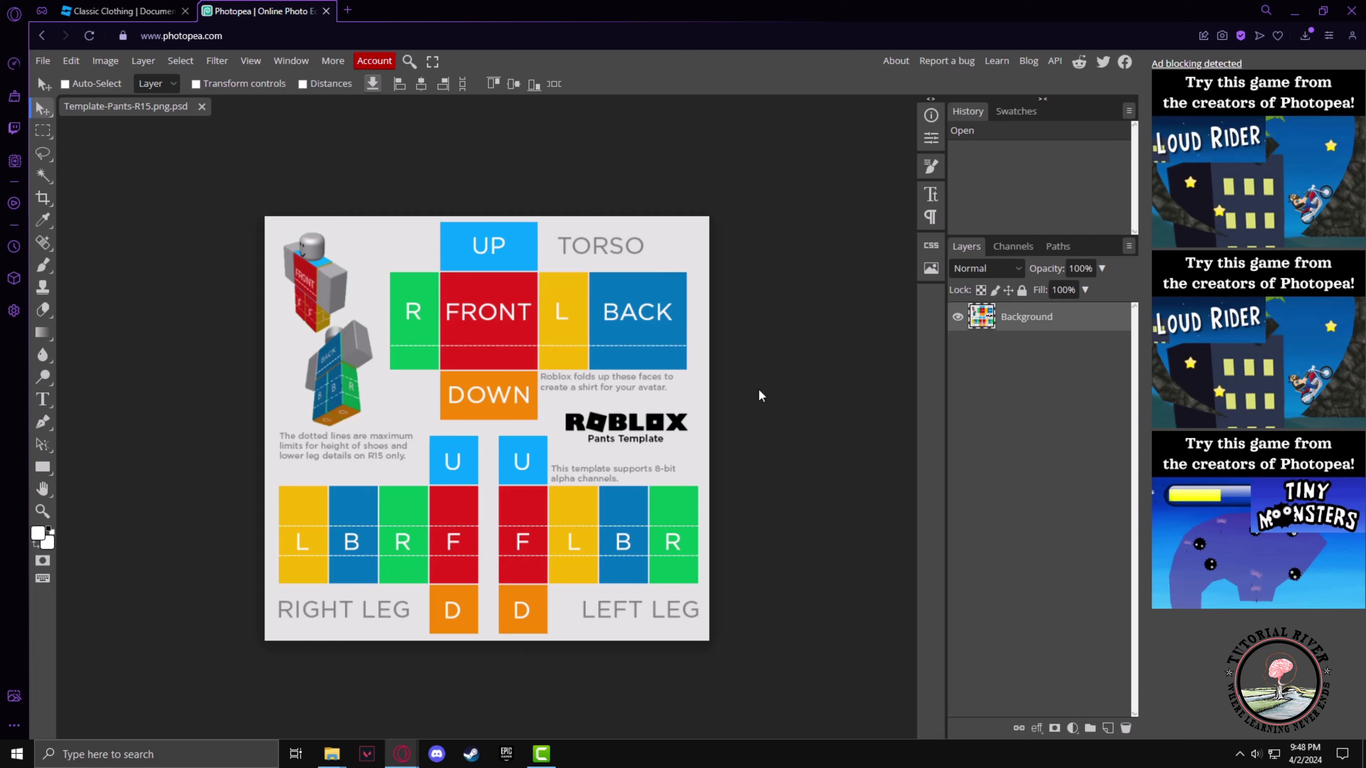
left_click(46, 132)
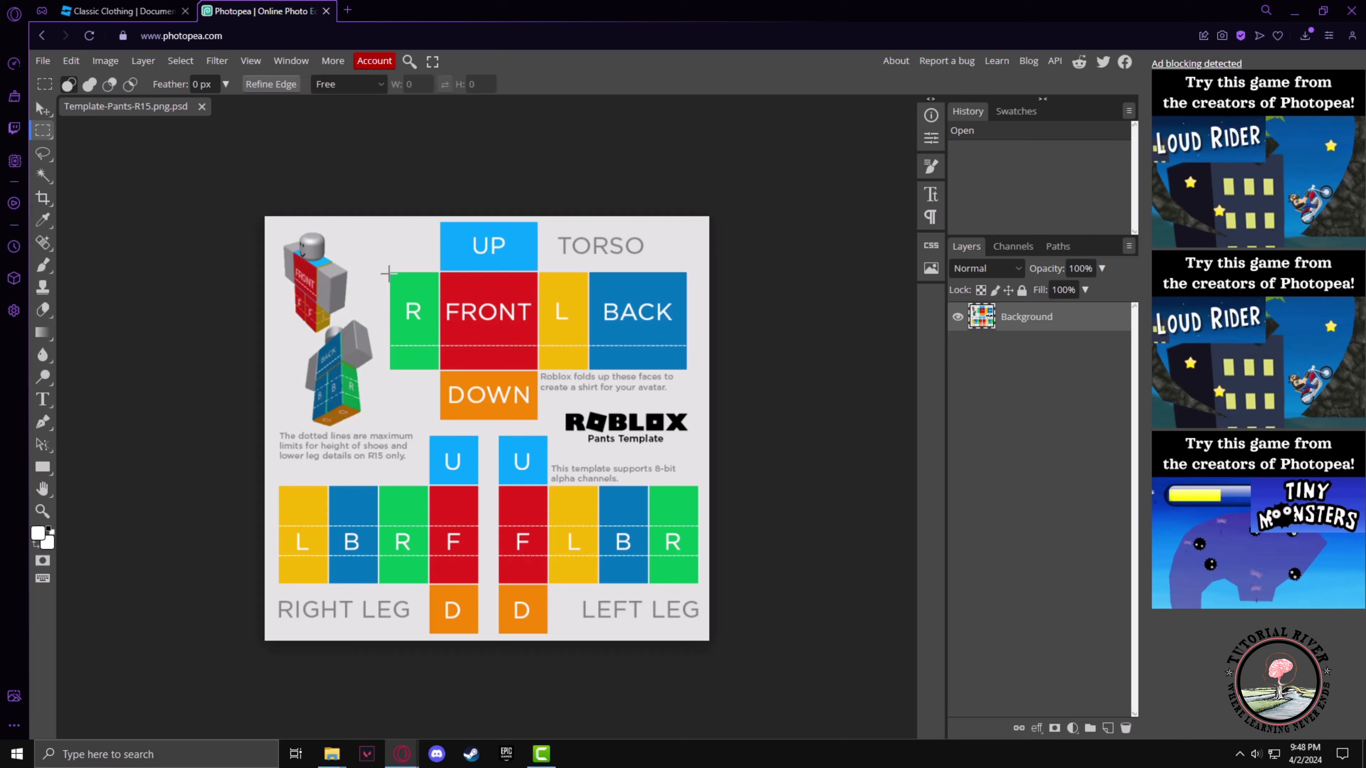
left_click_drag(389, 272, 687, 370)
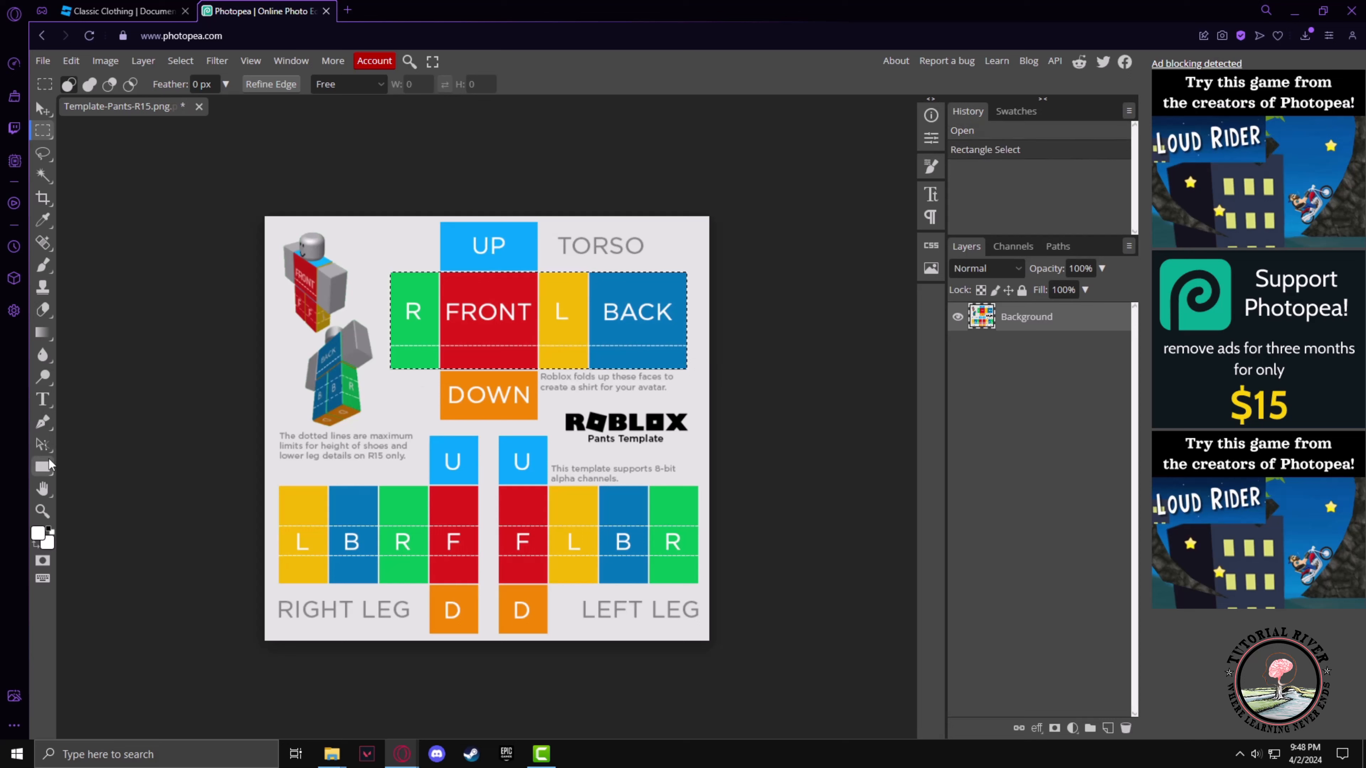
Paint the torso selection white with the Brush tool at 1000 px size, dismissing the ad-blocking notice
left_click(44, 266)
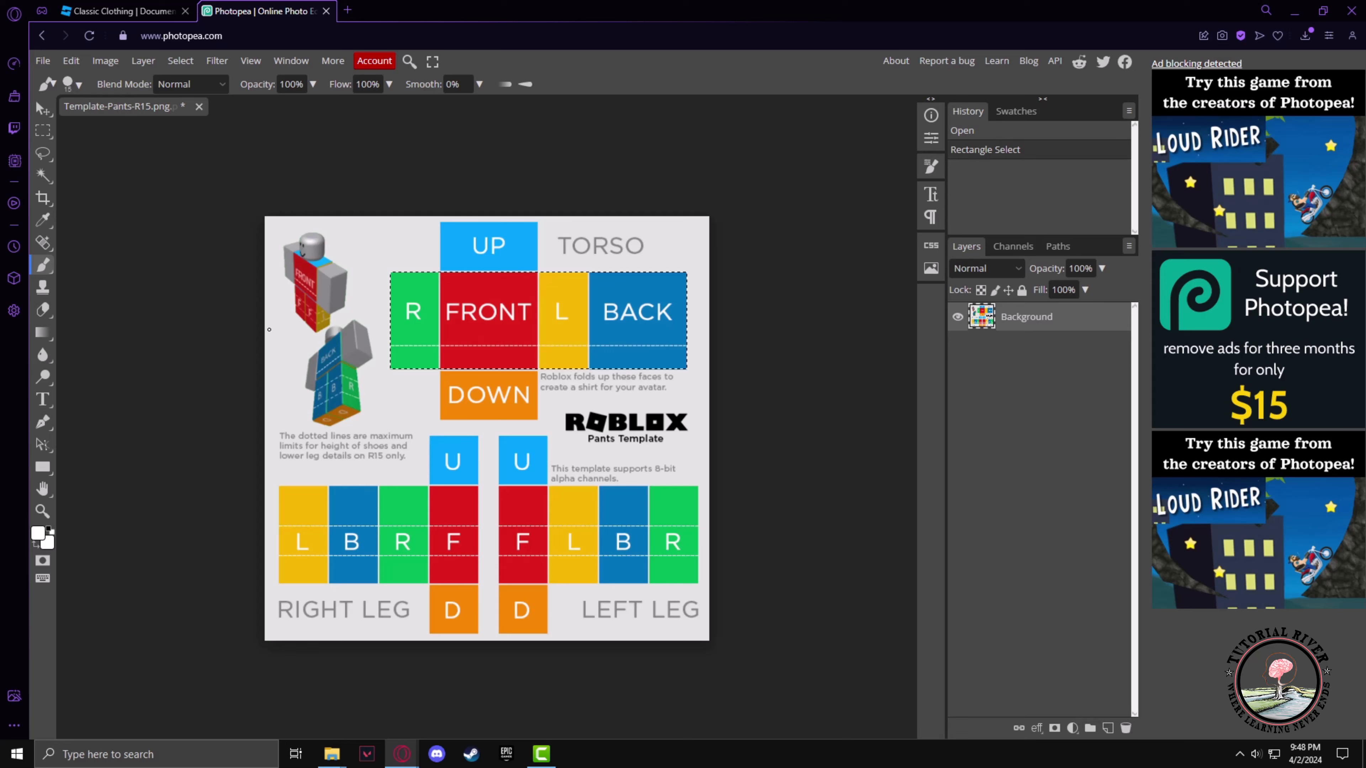
left_click(70, 84)
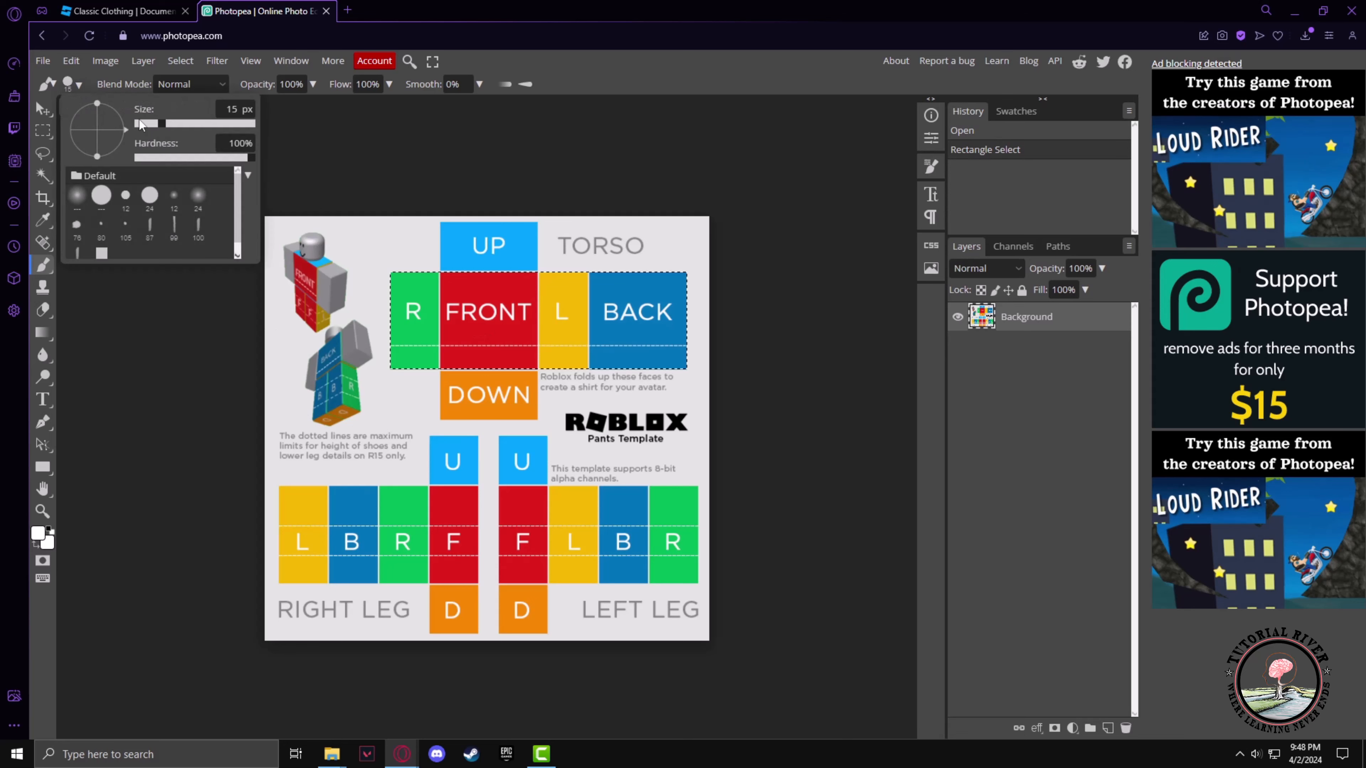
left_click_drag(142, 125, 237, 132)
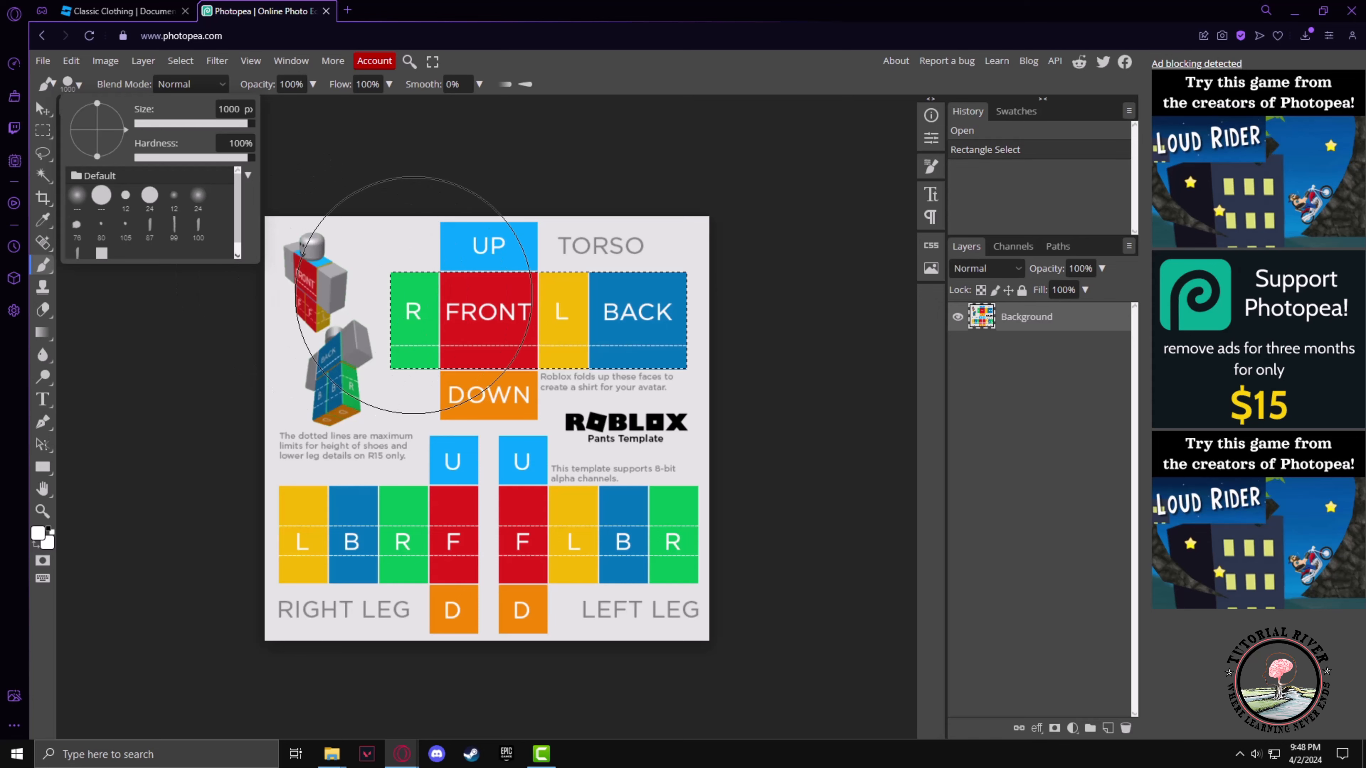
left_click_drag(414, 306, 672, 317)
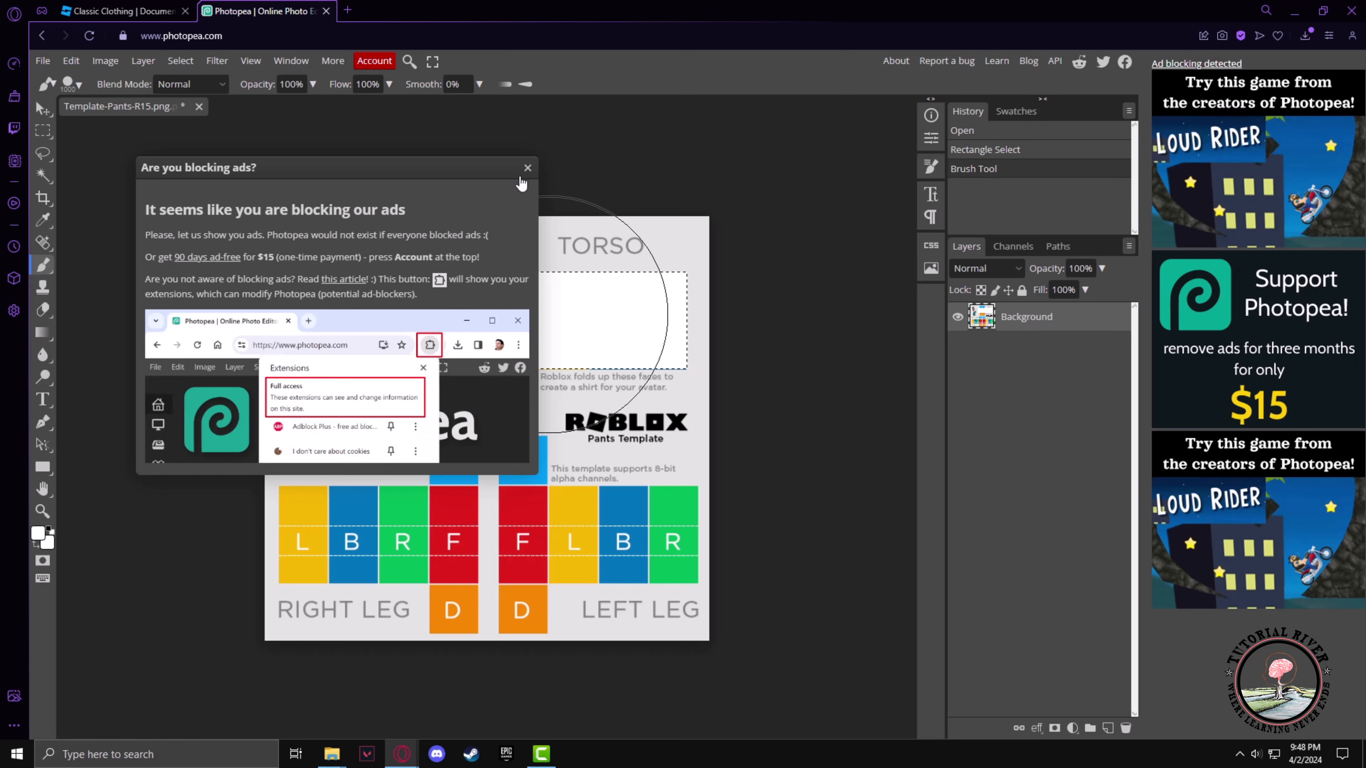
left_click(527, 168)
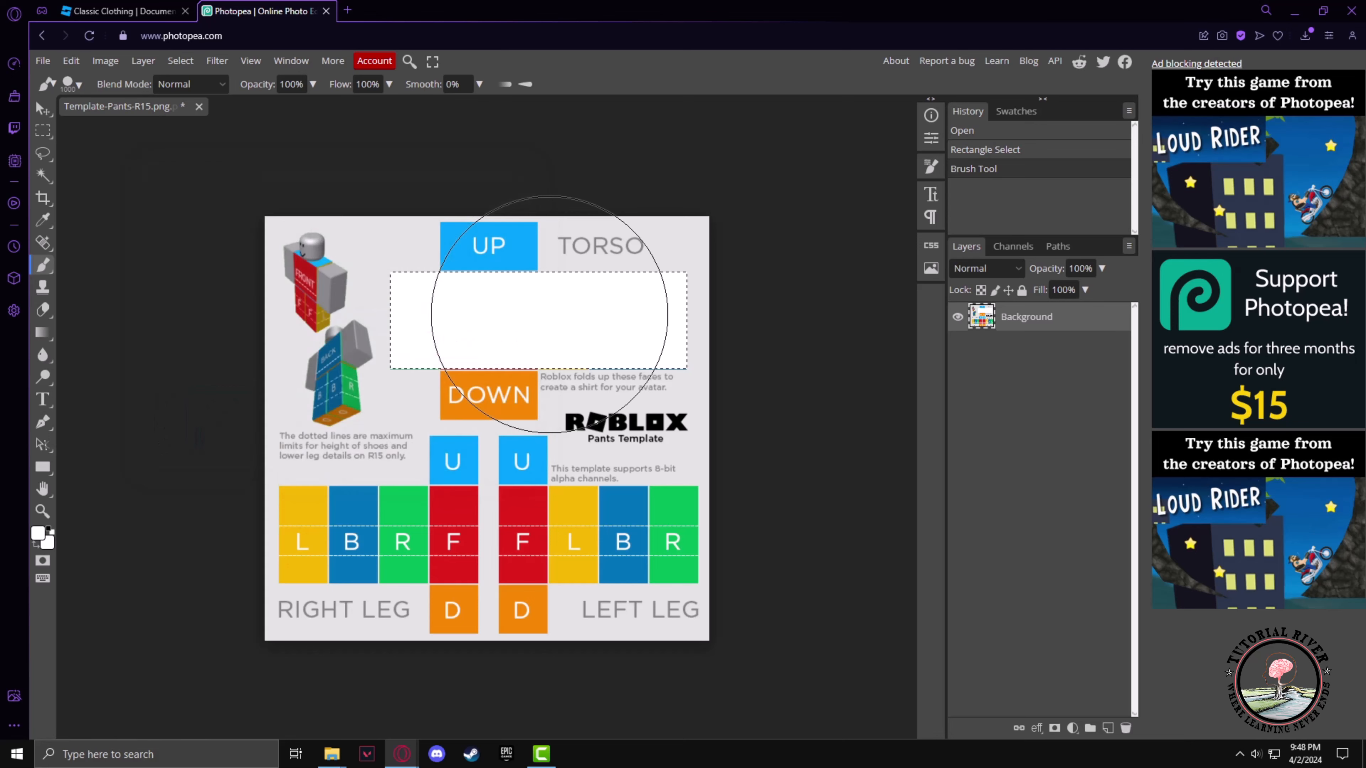
Select the UP-to-DOWN torso column and paint it white with the brush
left_click(48, 132)
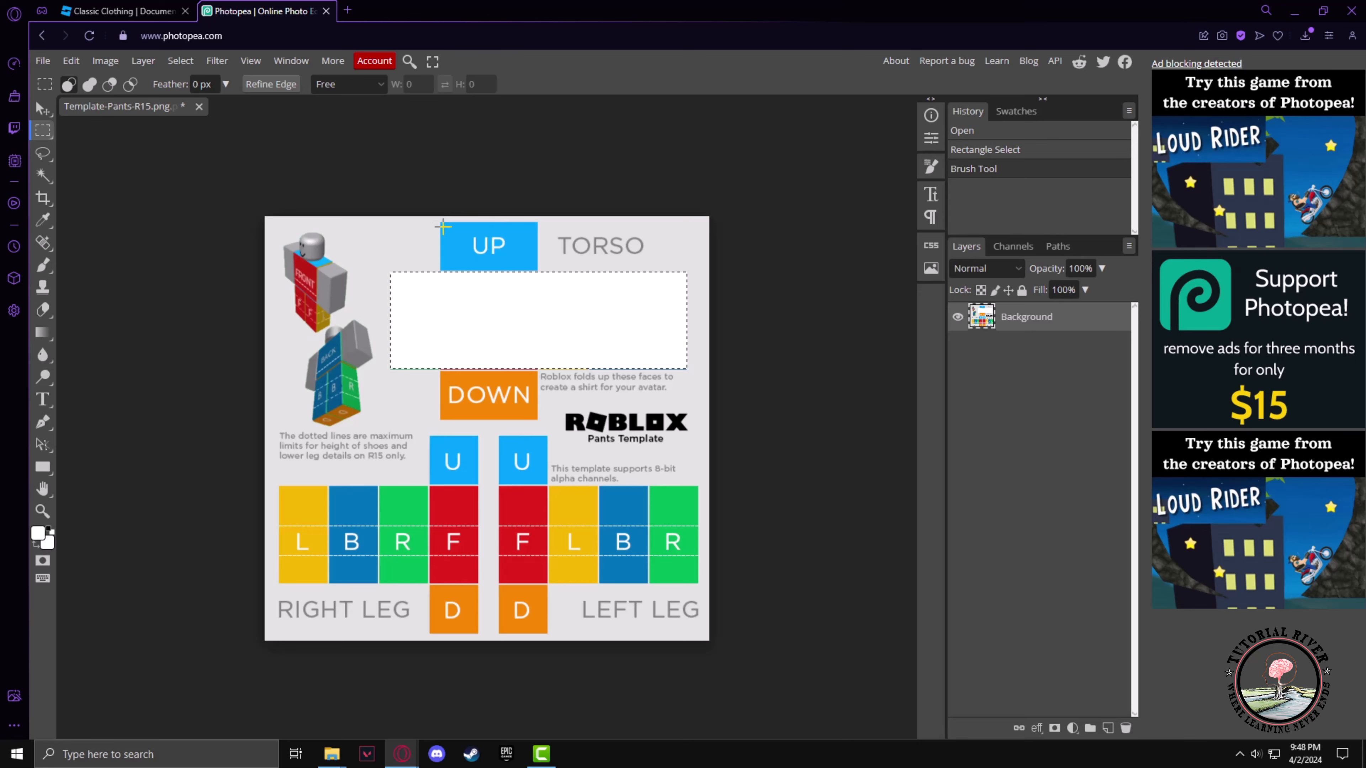
left_click_drag(441, 221, 537, 420)
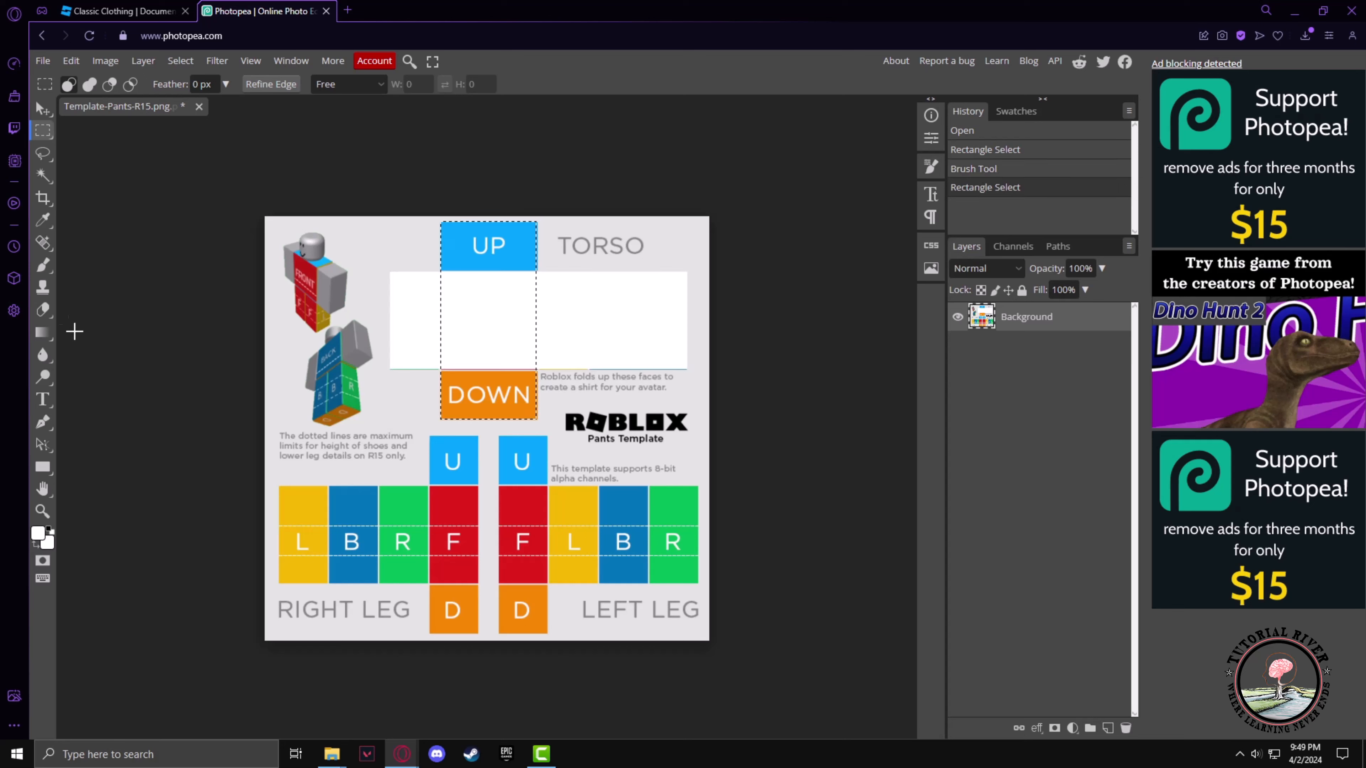
left_click(43, 264)
left_click(489, 235)
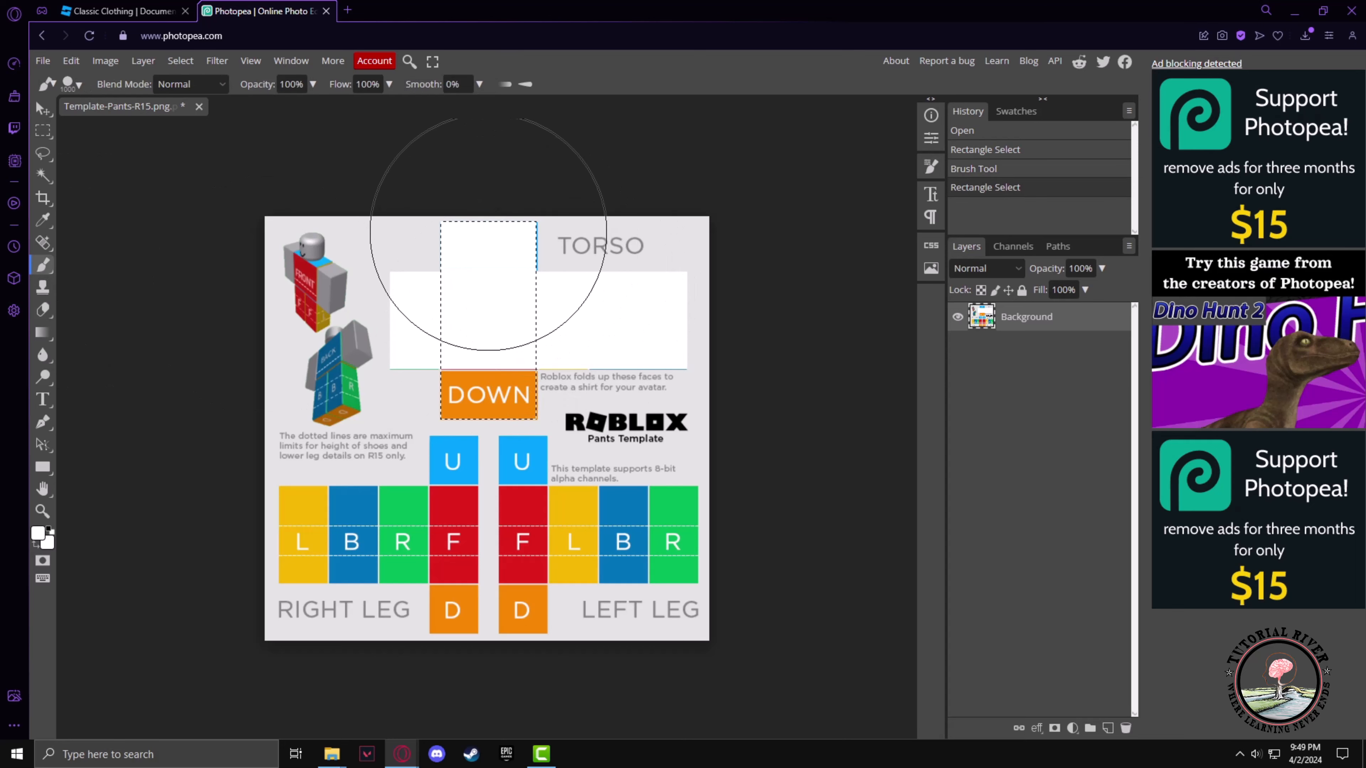
mouse_move(488, 234)
left_mouse_down()
mouse_move(506, 258)
mouse_move(498, 366)
mouse_move(519, 338)
mouse_move(515, 250)
mouse_move(478, 349)
mouse_move(450, 332)
mouse_move(447, 361)
left_mouse_up()
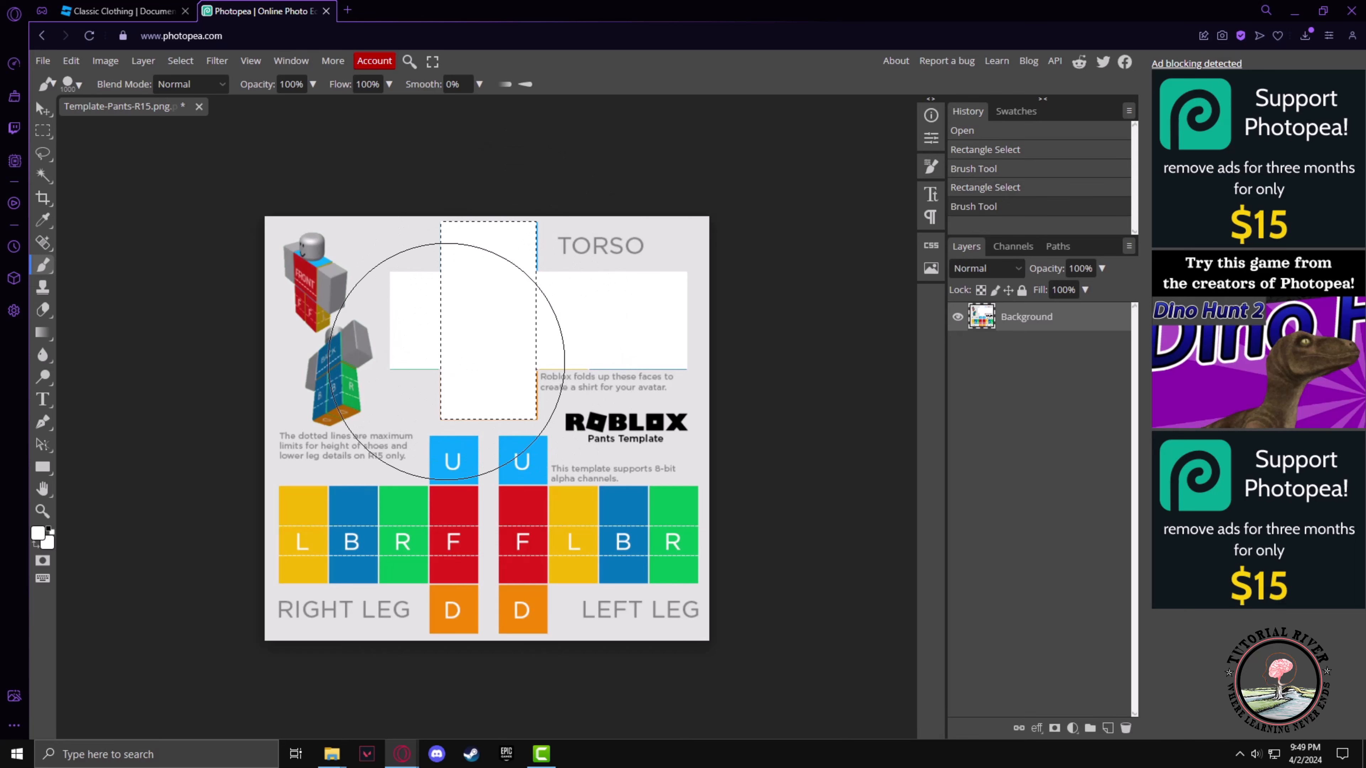
Select the right leg's L, B, R, F panel row and paint it white with the brush
left_click(41, 130)
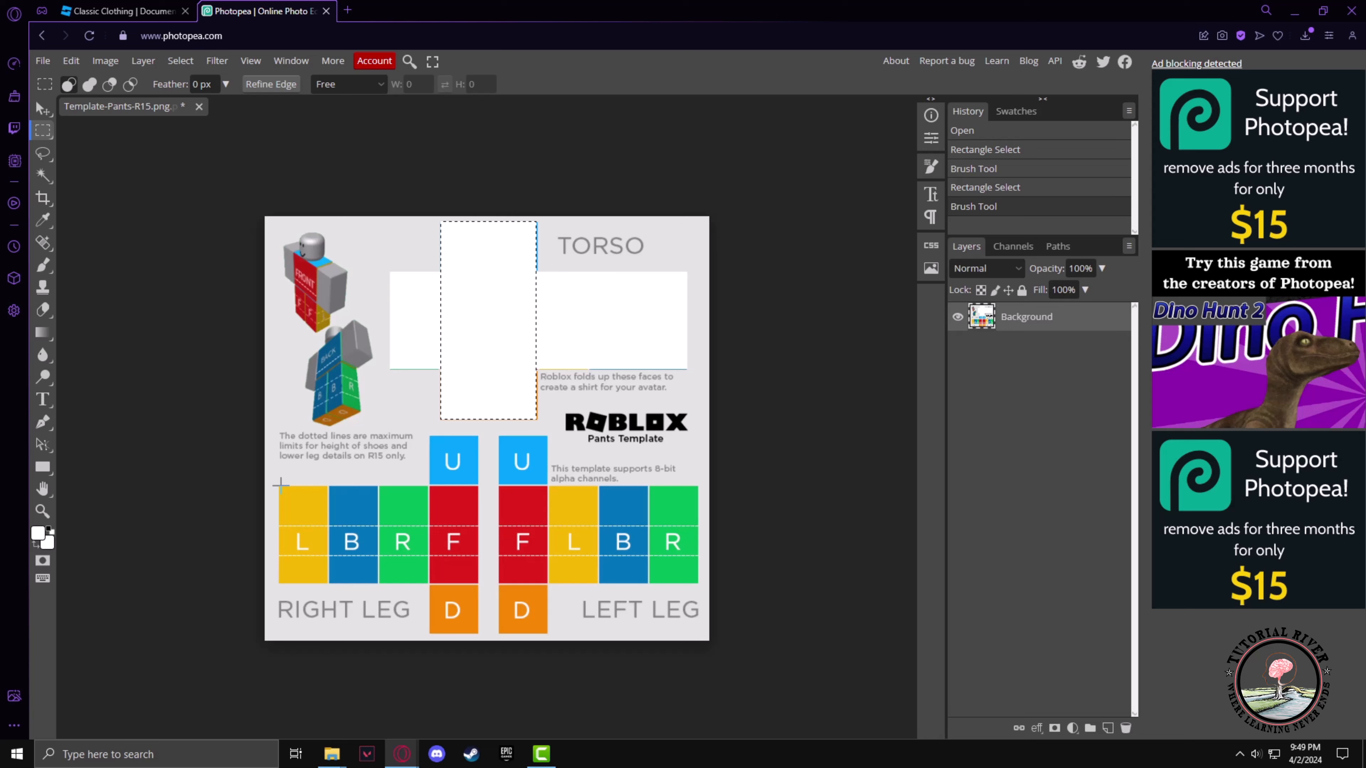
left_click_drag(279, 486, 477, 584)
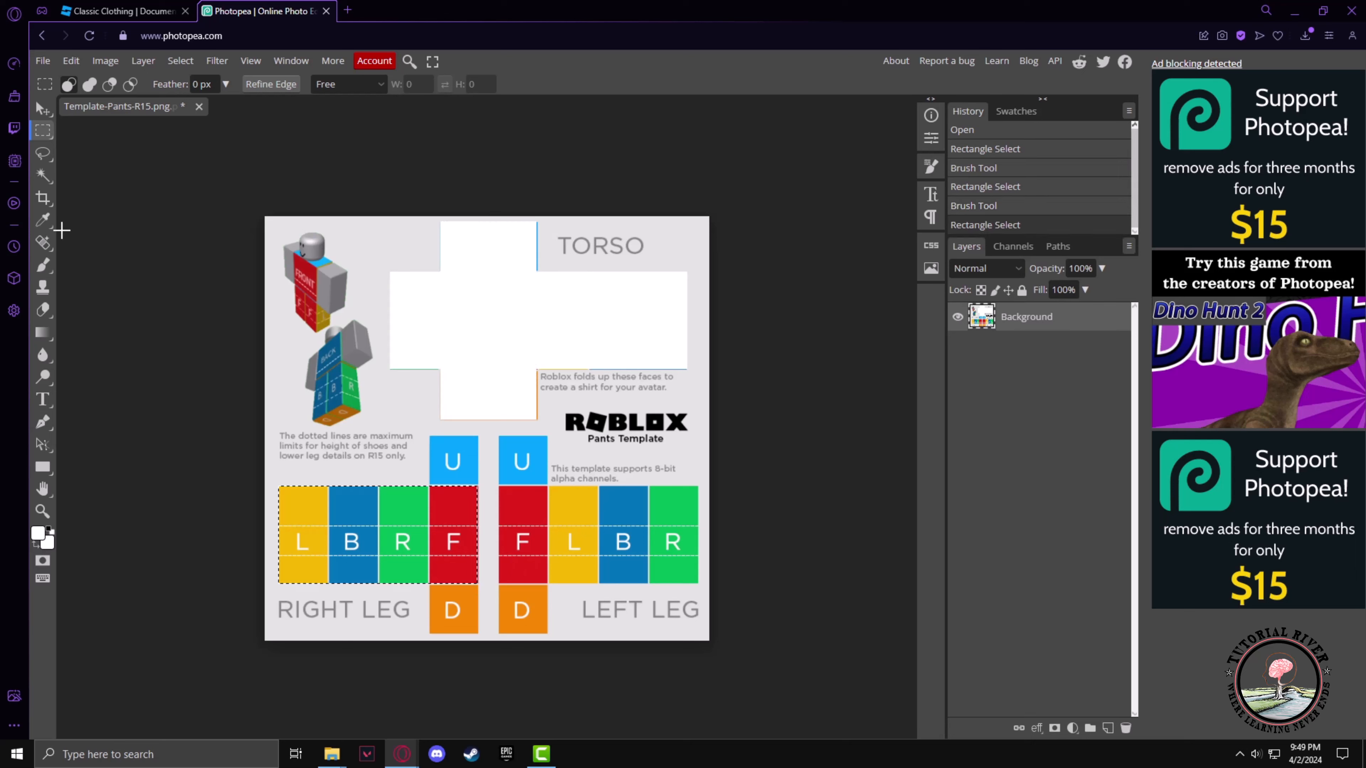
left_click(33, 272)
mouse_move(365, 518)
left_mouse_down()
mouse_move(412, 518)
mouse_move(411, 503)
mouse_move(273, 406)
left_mouse_up()
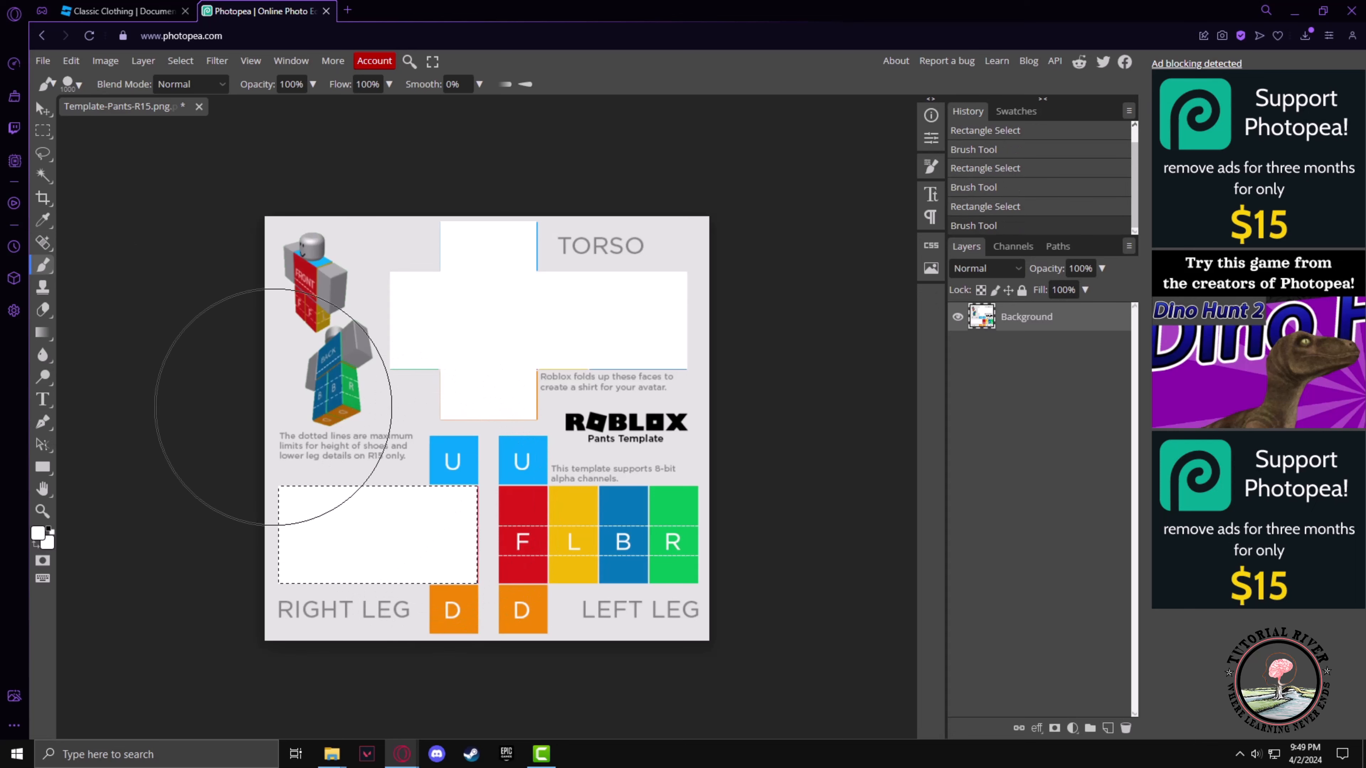
Select the right leg's U-to-D column and paint it white with the brush
left_click(43, 131)
left_click_drag(429, 436, 476, 632)
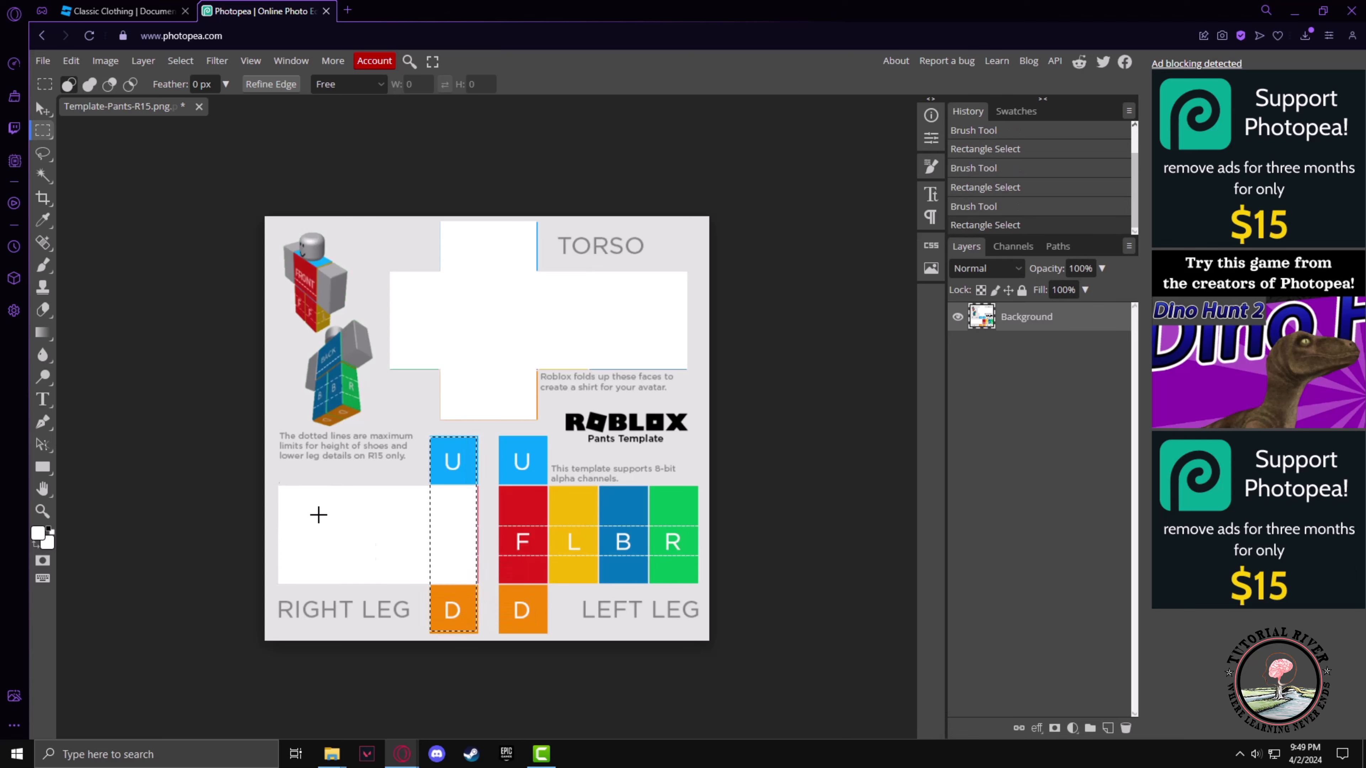
key("b")
mouse_move(453, 462)
left_mouse_down()
mouse_move(478, 507)
mouse_move(457, 579)
left_mouse_up()
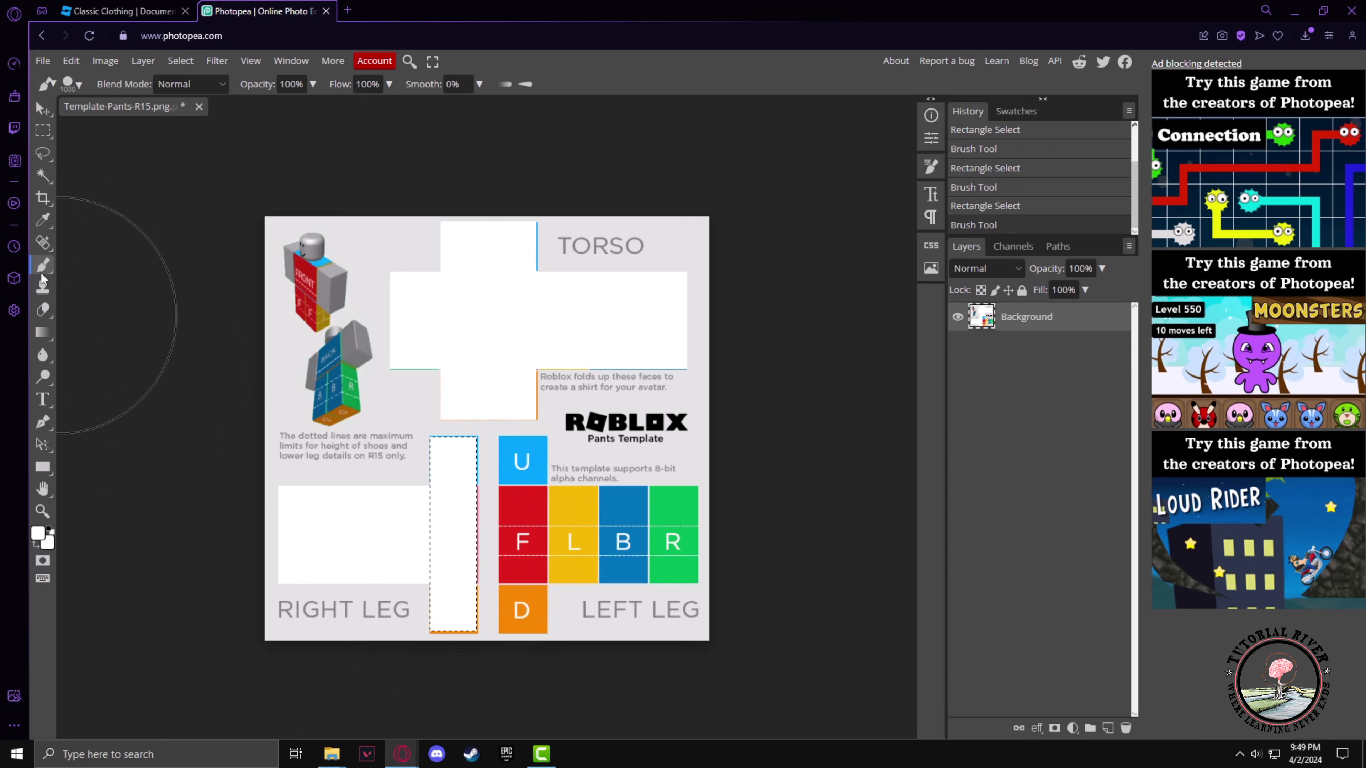
Select the left leg's U-to-D column and paint it white with the brush
left_click(43, 132)
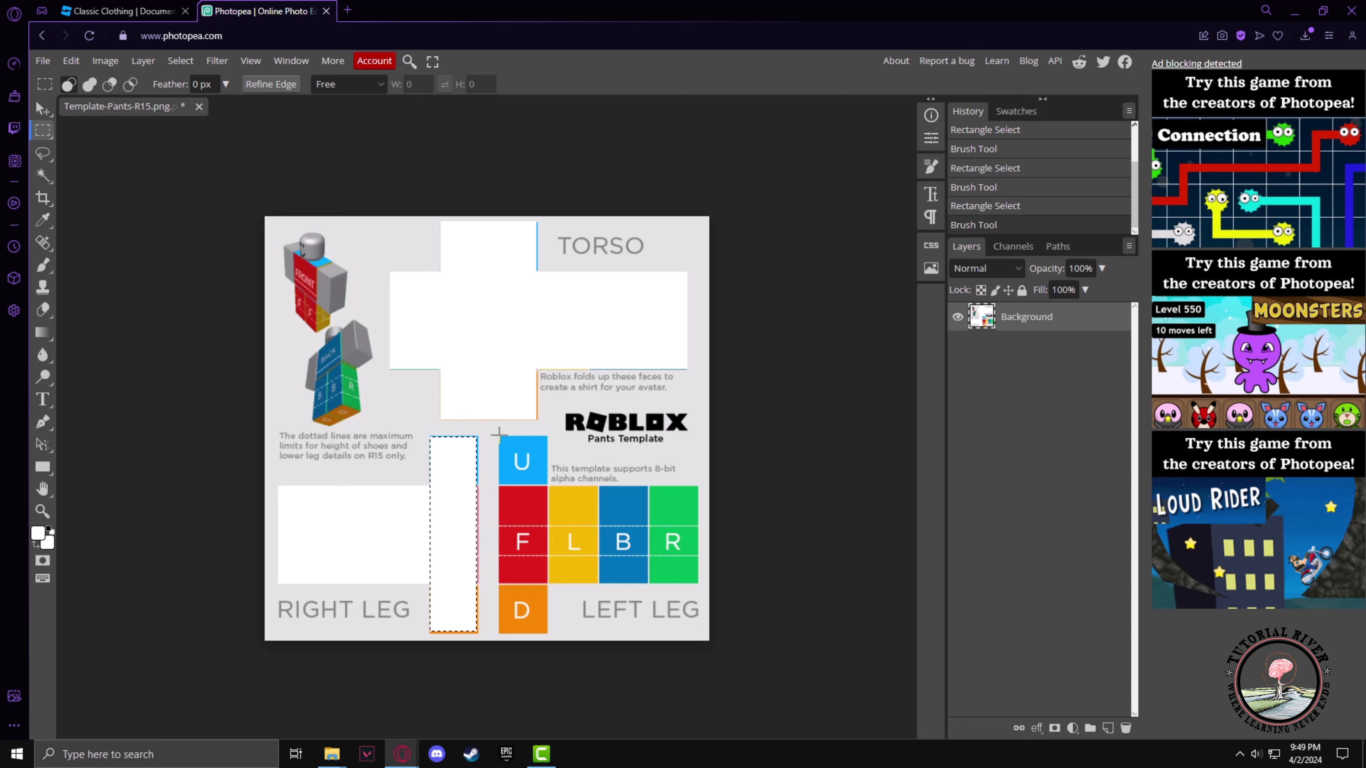
left_click_drag(497, 433, 547, 635)
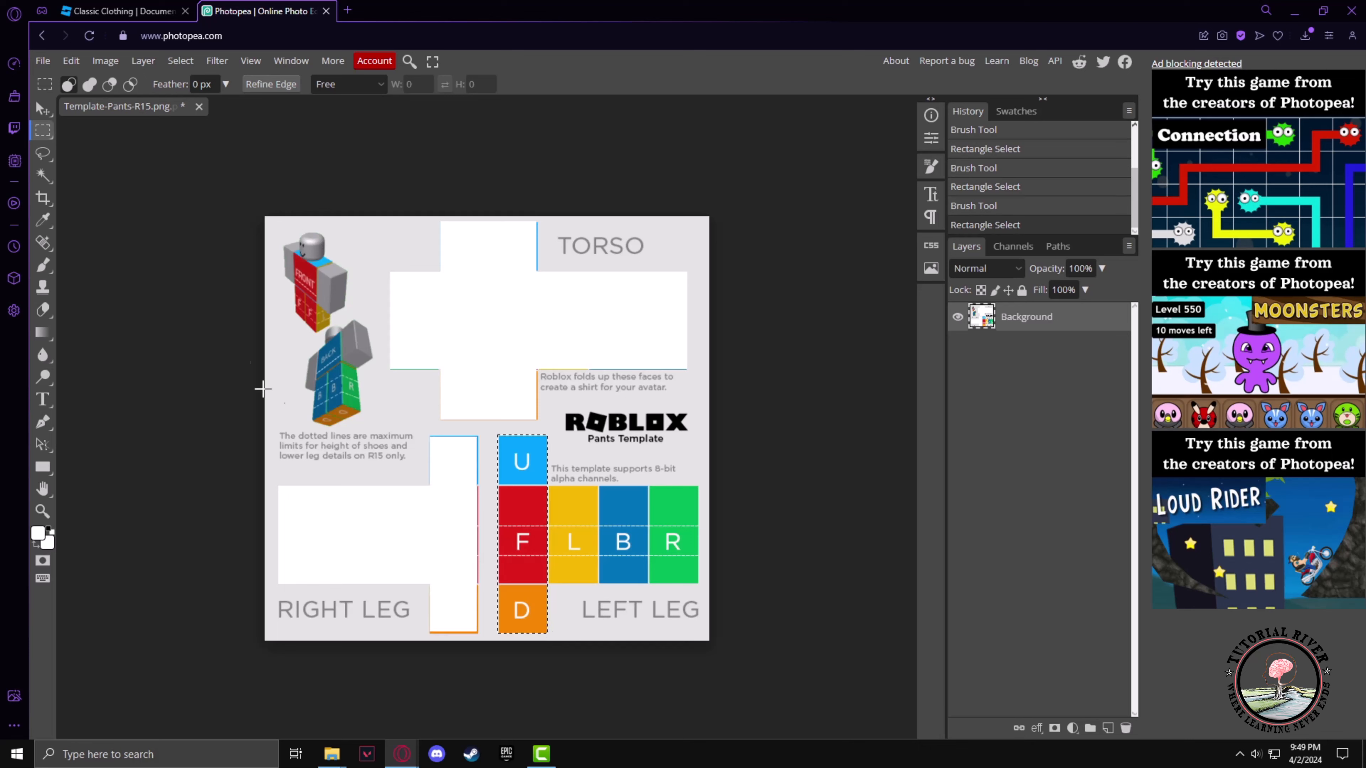
left_click(43, 265)
left_click_drag(587, 478, 448, 619)
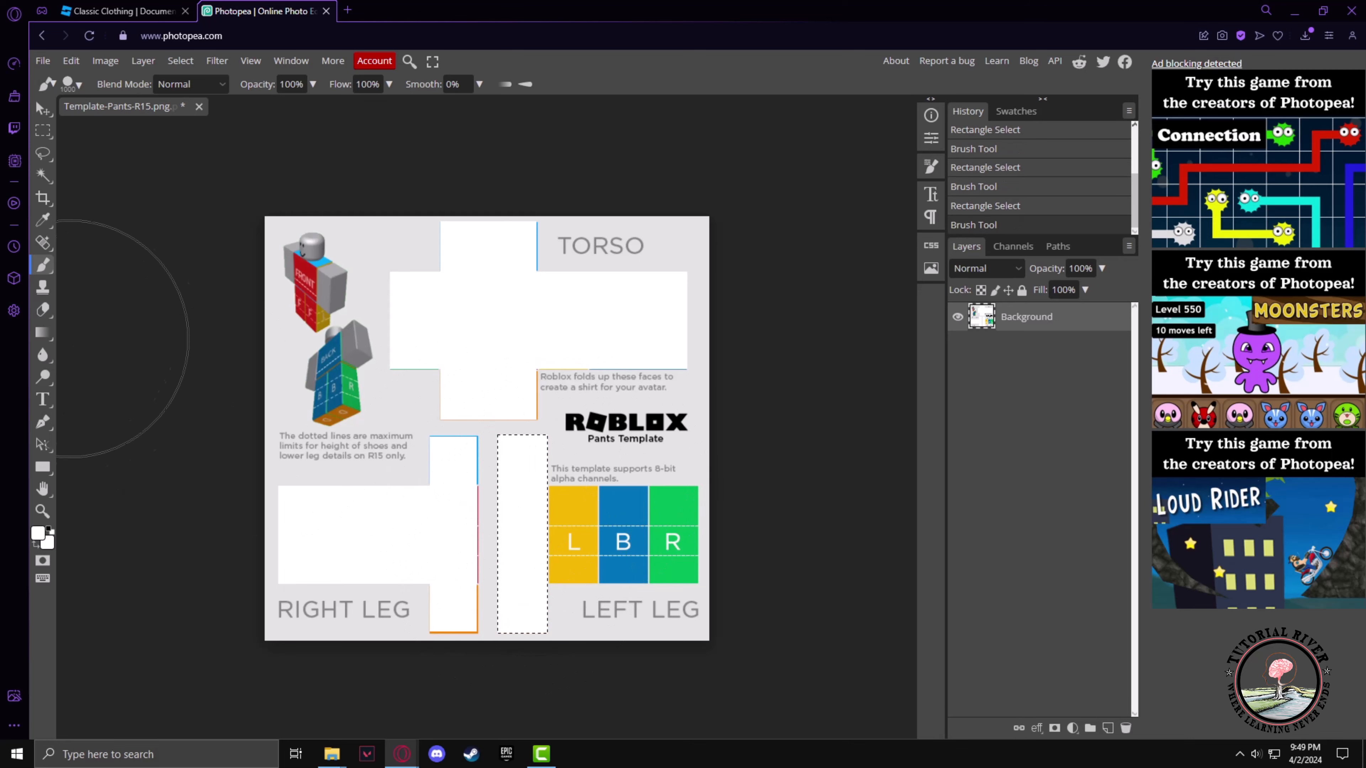
Select the left leg's L, B, R panel row and paint it white with the brush
left_click(47, 135)
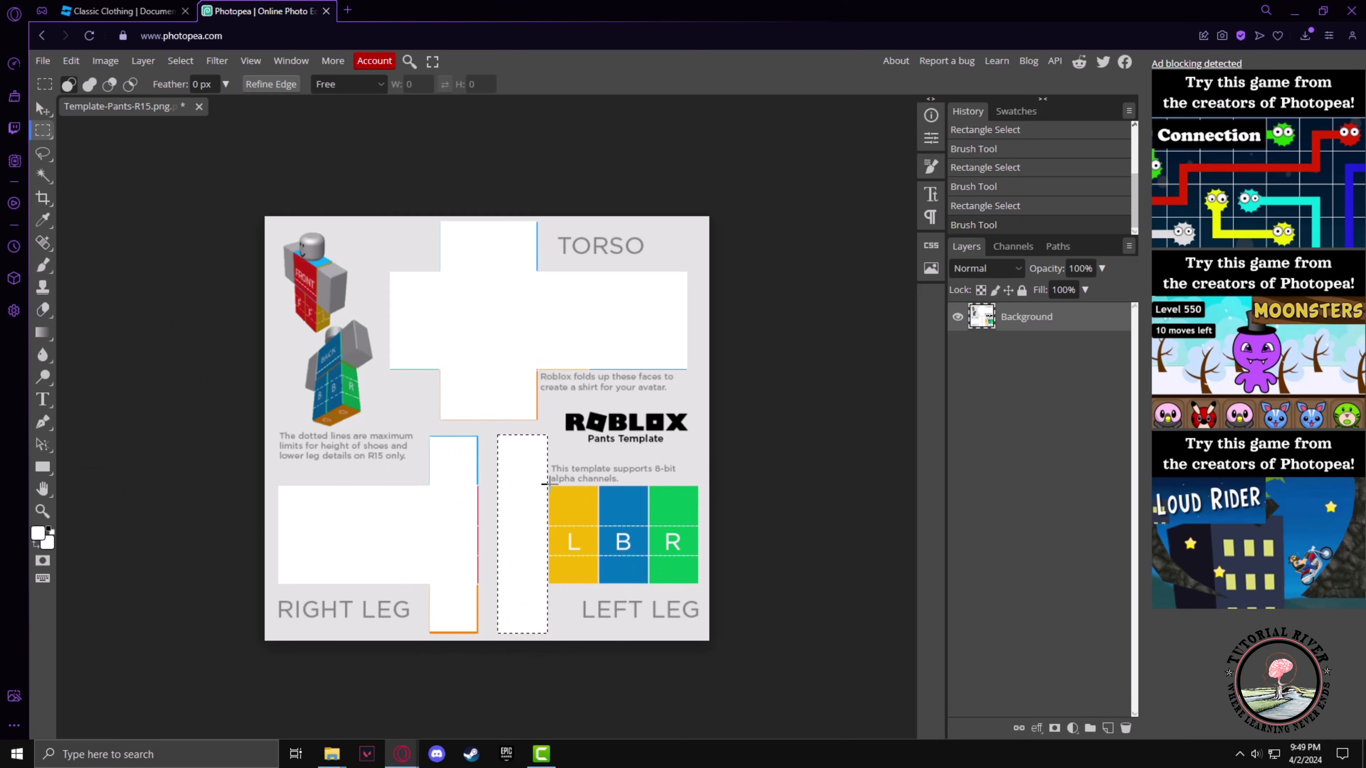
left_click_drag(545, 488, 698, 584)
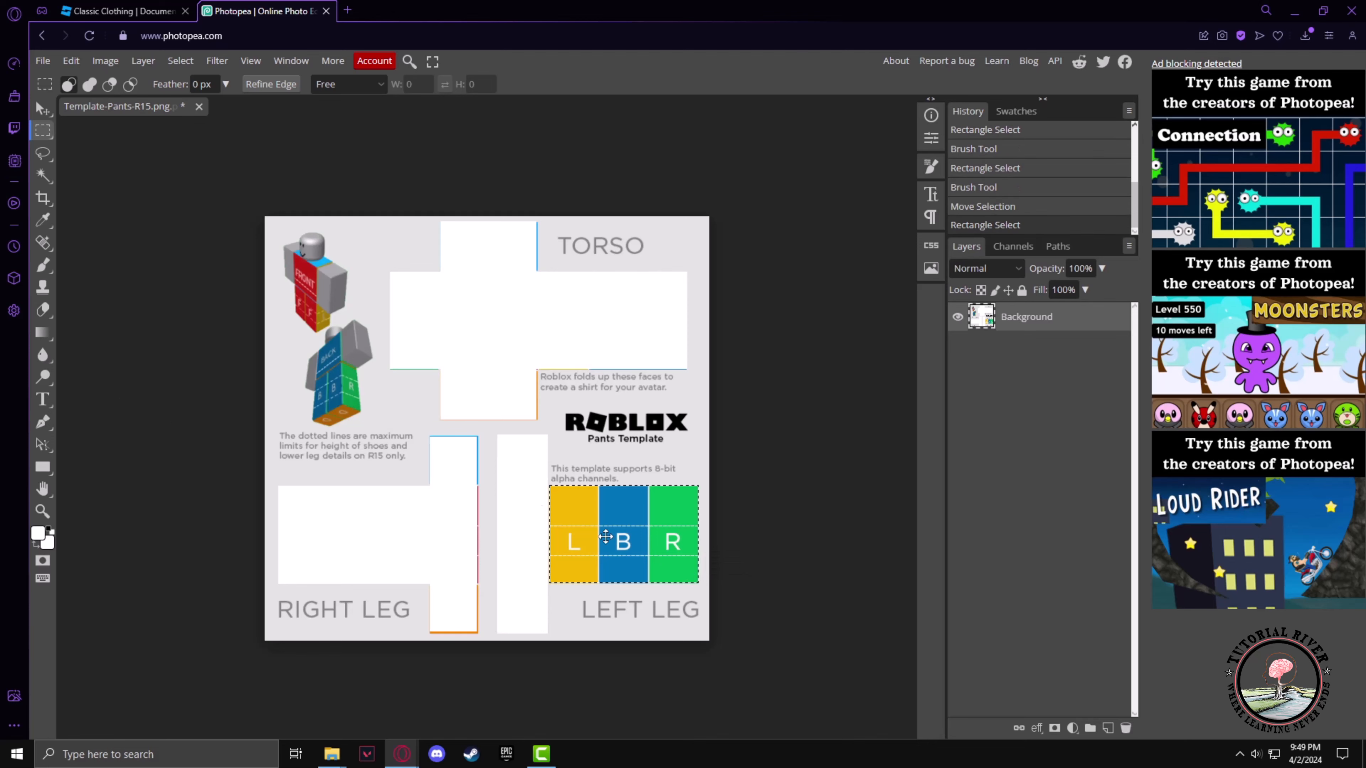
left_click(43, 264)
mouse_move(565, 484)
left_mouse_down()
mouse_move(700, 550)
mouse_move(503, 543)
left_mouse_up()
left_click(456, 498)
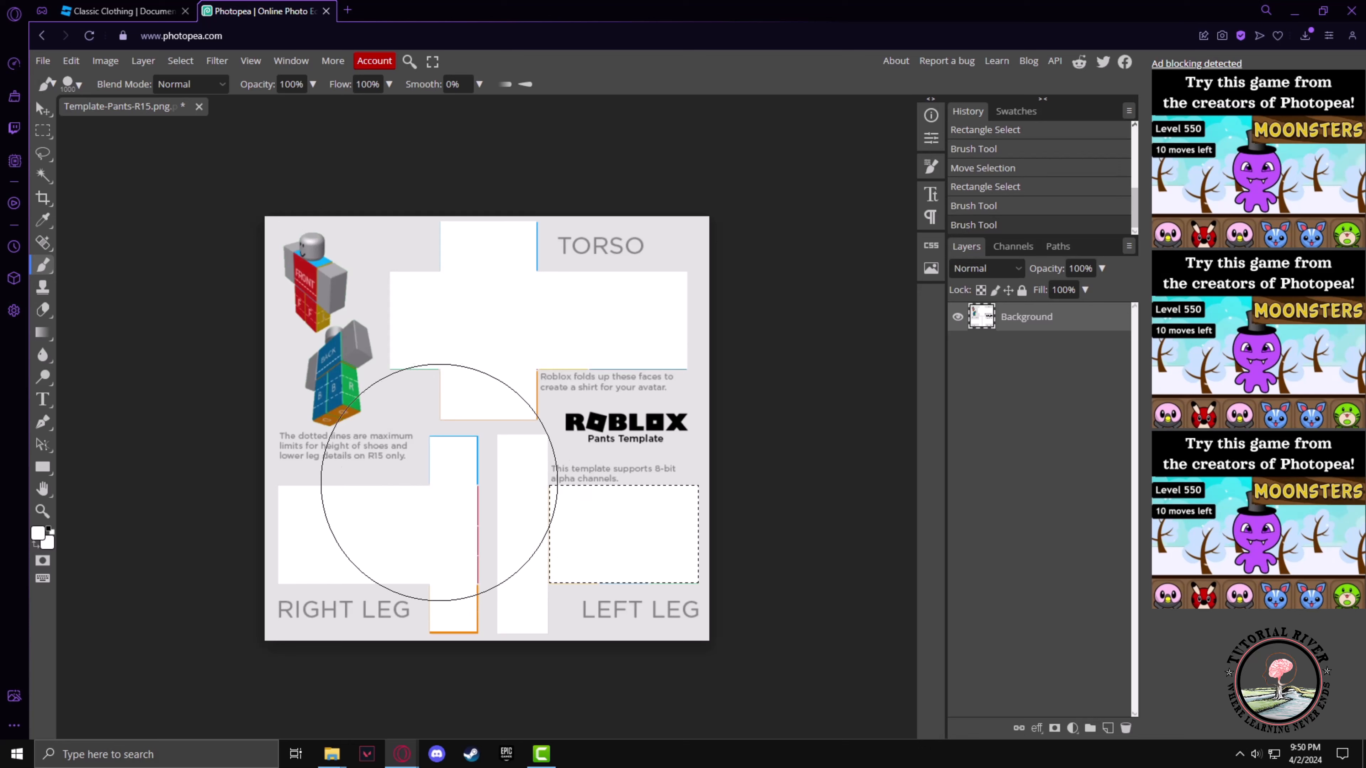
Open and place the Tutorial river logo png.png image from the Desktop into the template
left_click(42, 61)
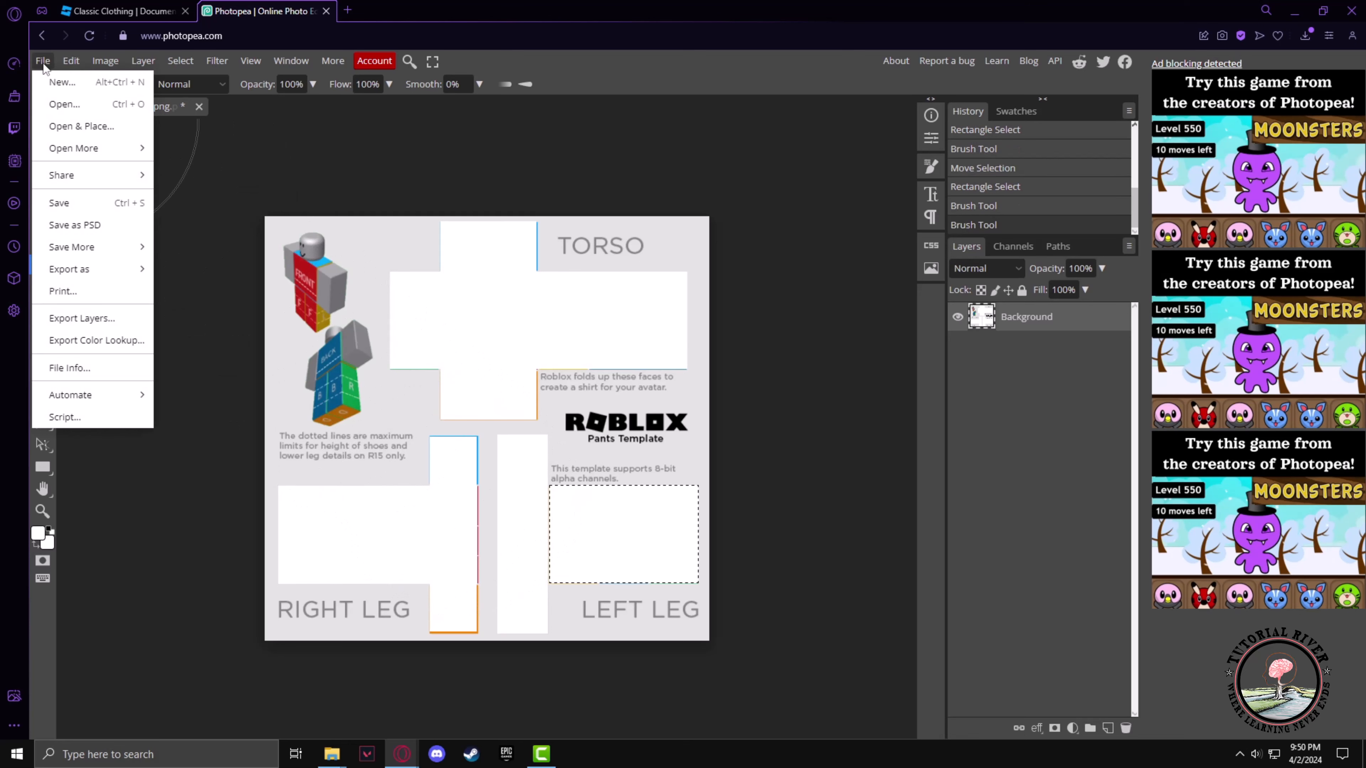
left_click(79, 130)
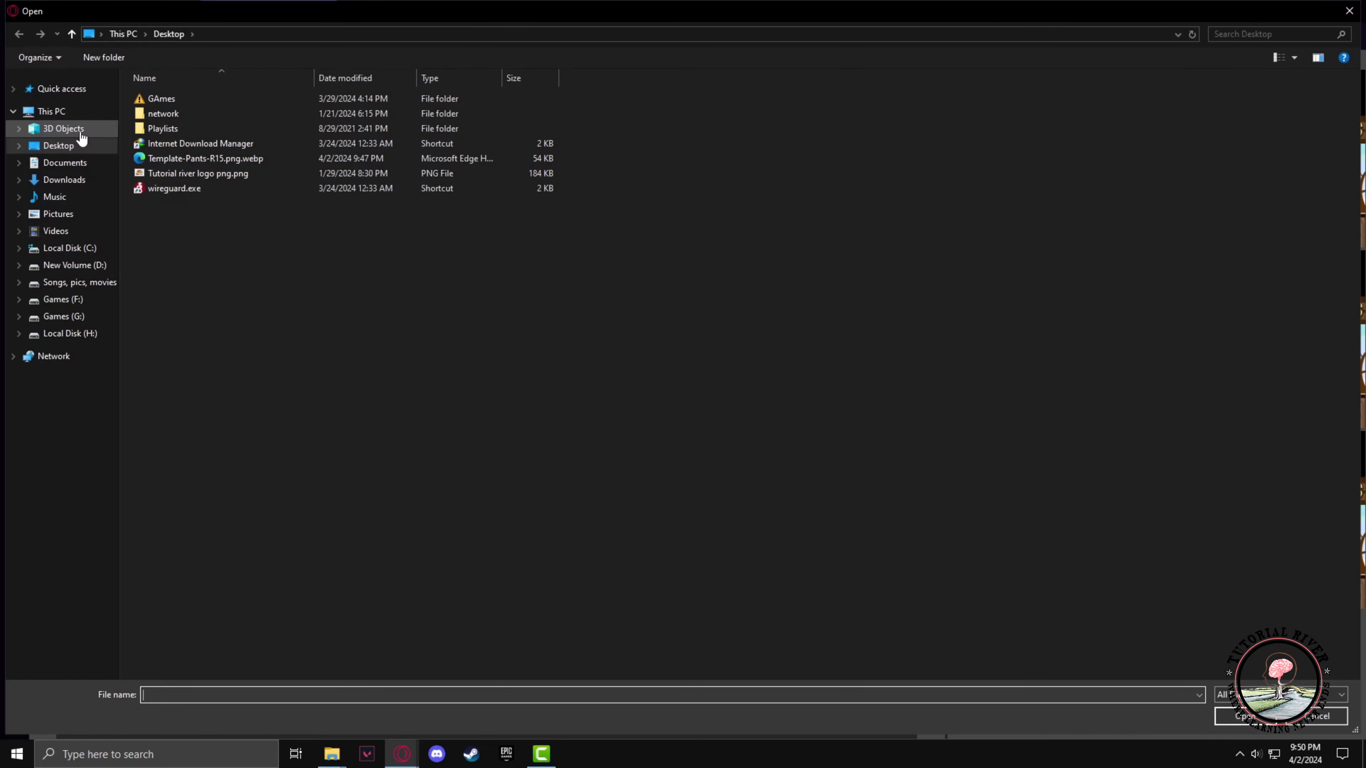
left_click(226, 179)
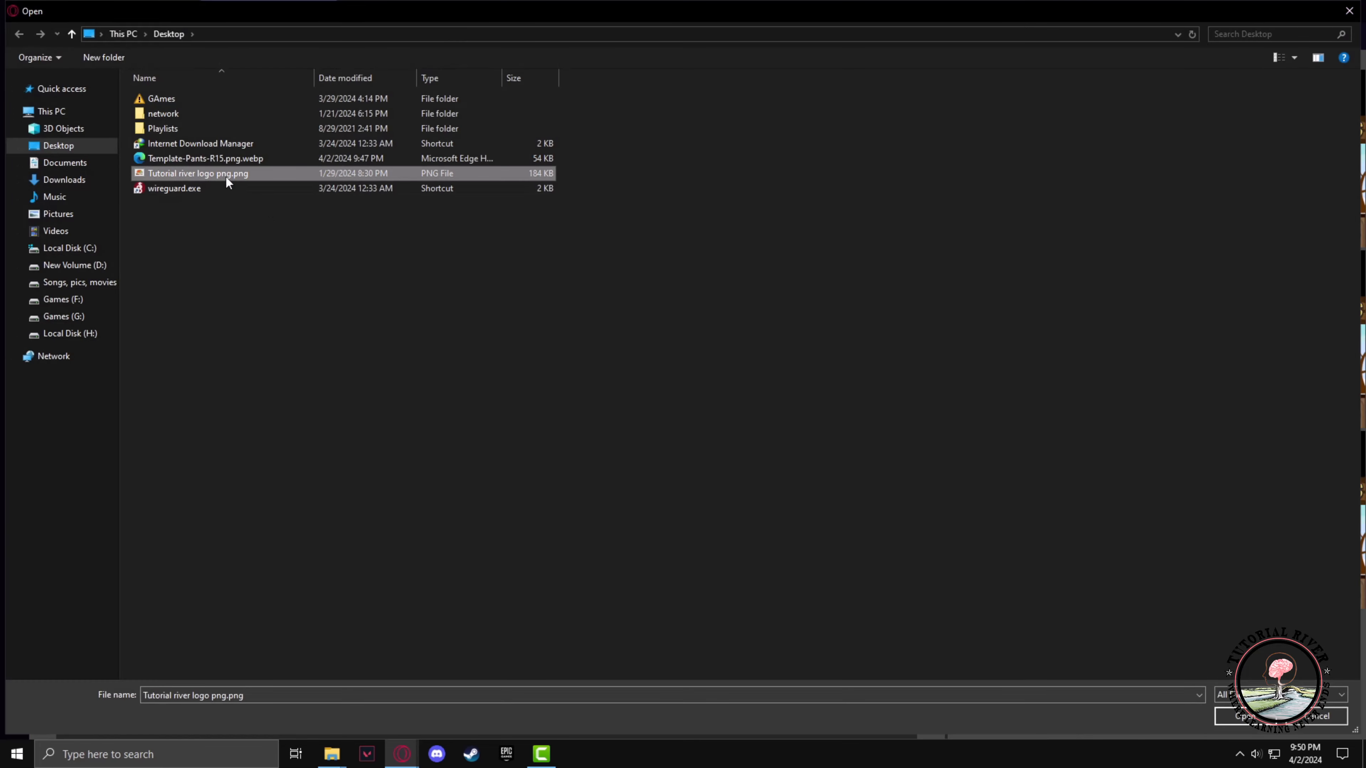
left_click(1243, 720)
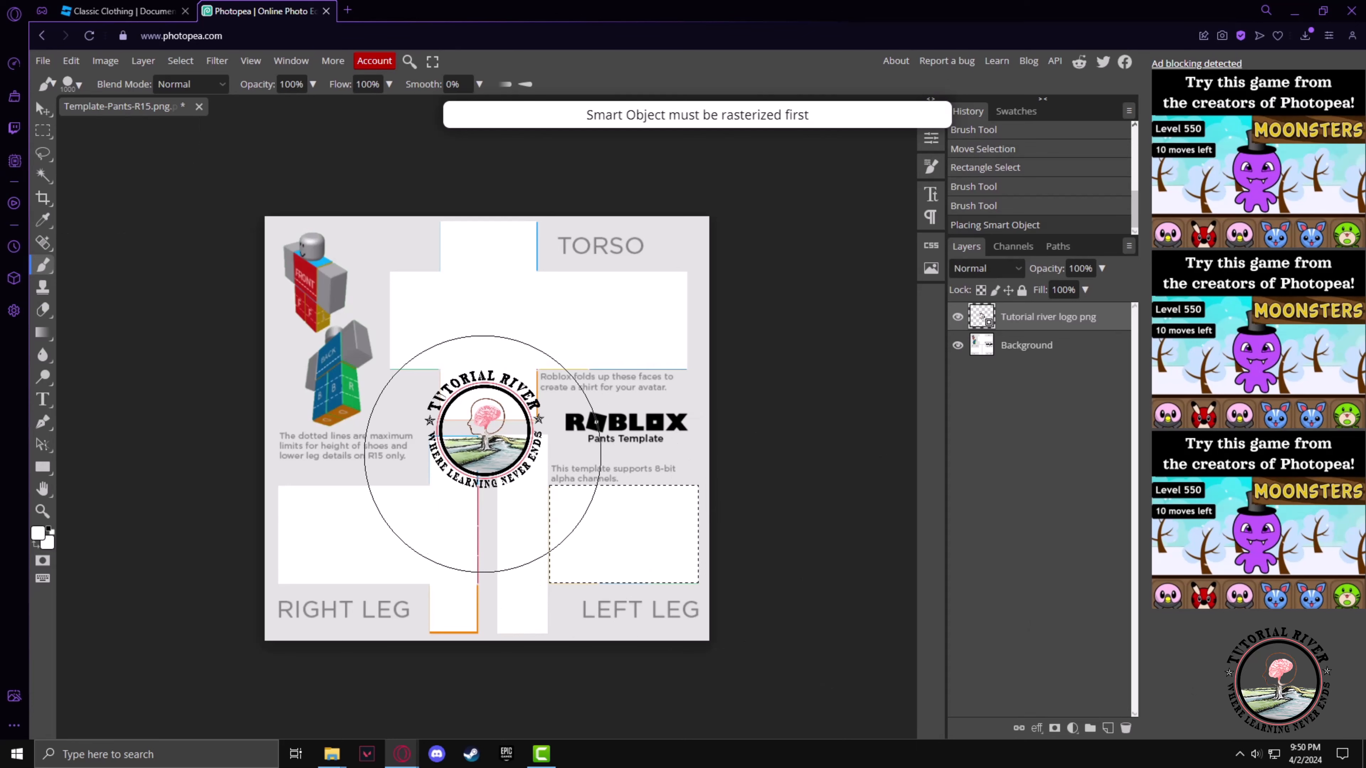
Move the placed logo up onto the torso's front panel
key("v")
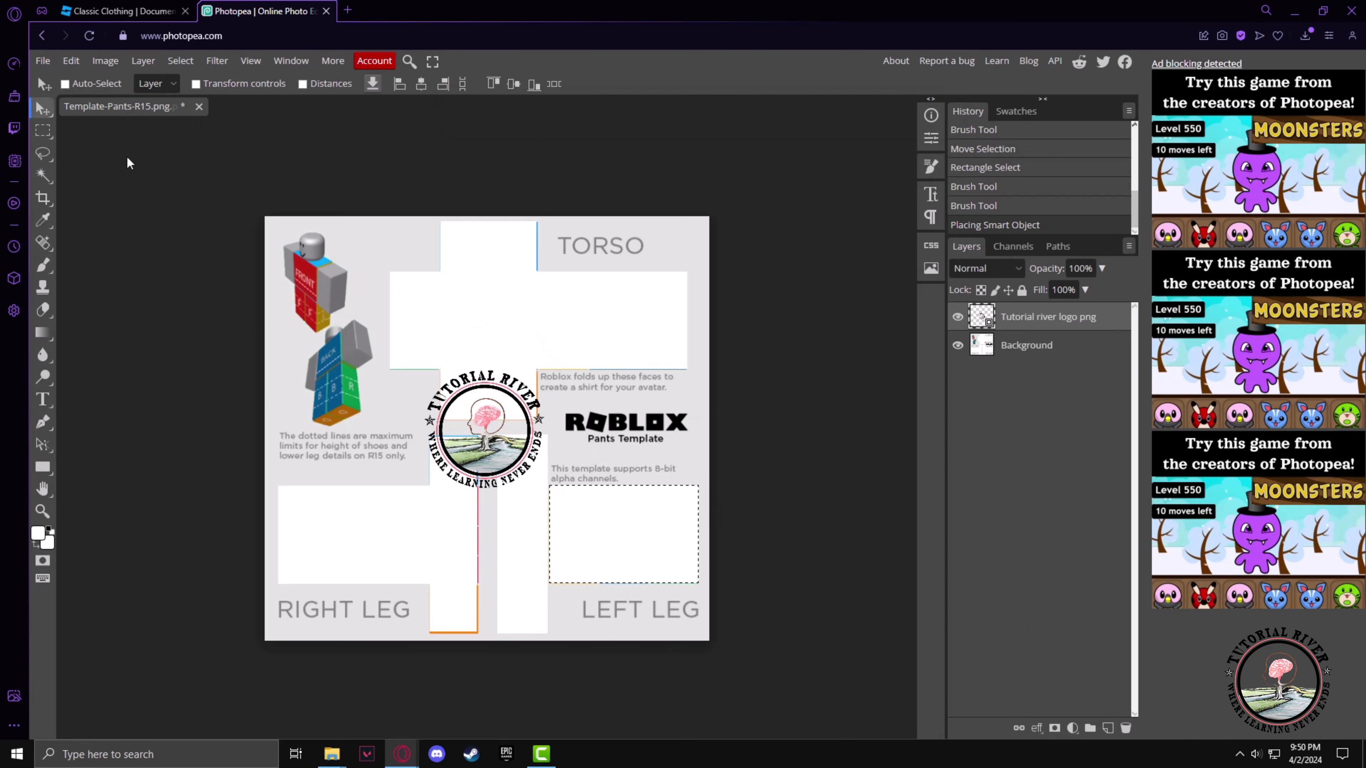
left_click_drag(495, 438, 495, 327)
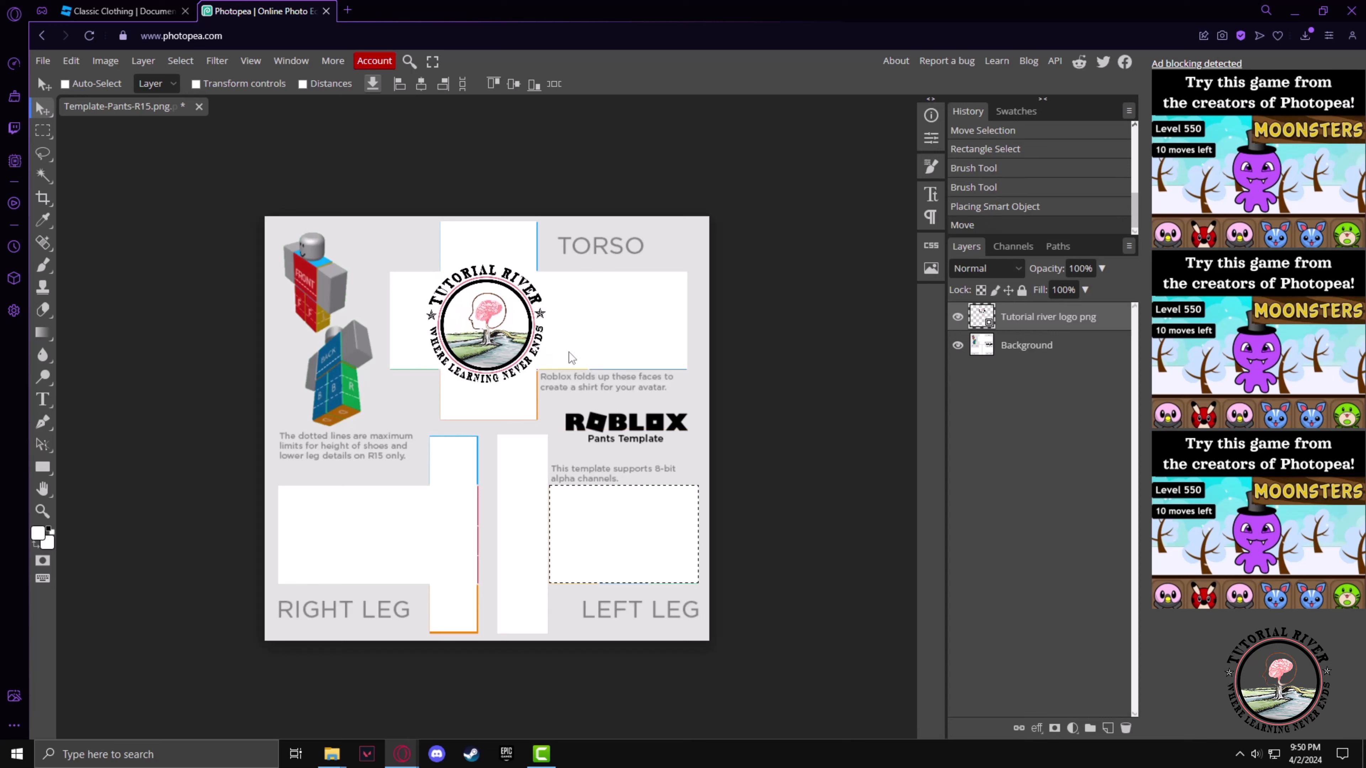
mouse_move(623, 559)
left_mouse_down()
mouse_move(598, 508)
mouse_move(630, 555)
left_mouse_up()
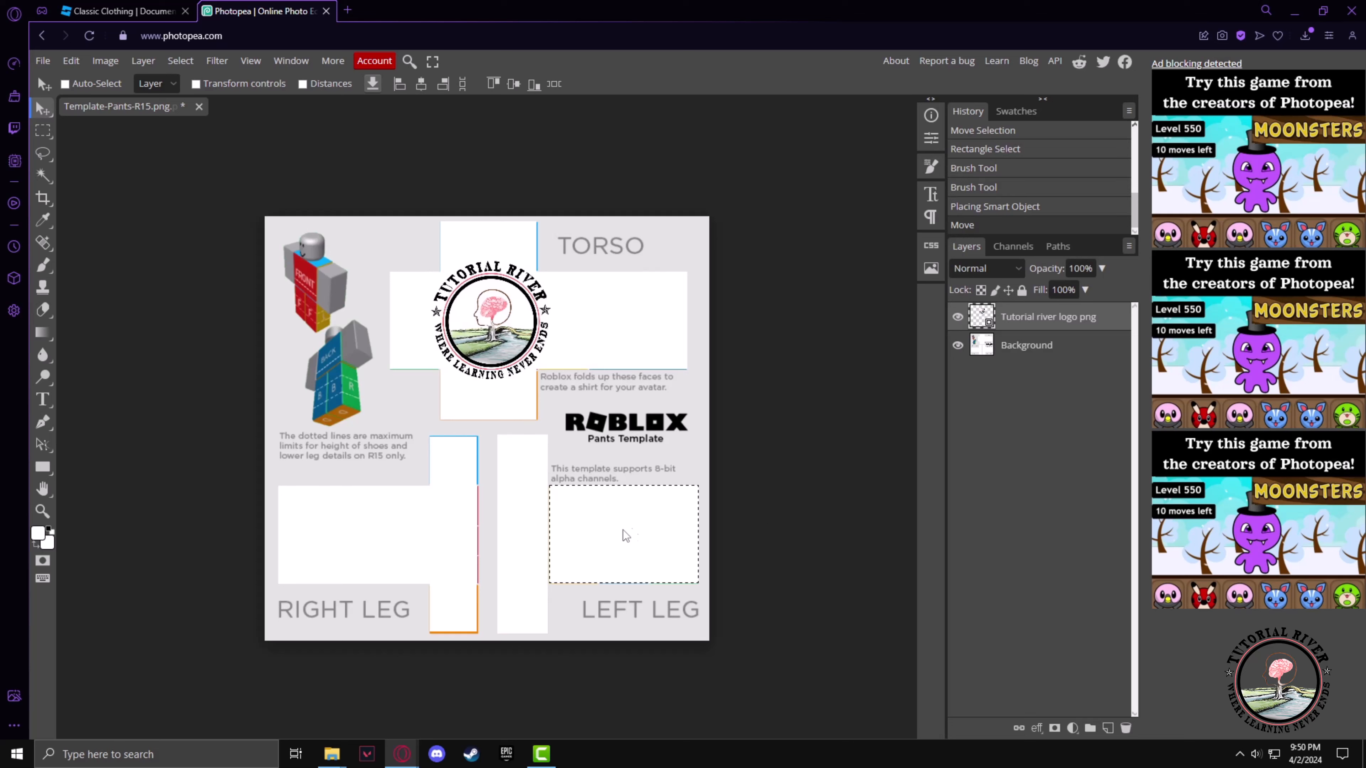
Export the template as a JPG file, dismissing the ad-blocker notice
left_click(42, 60)
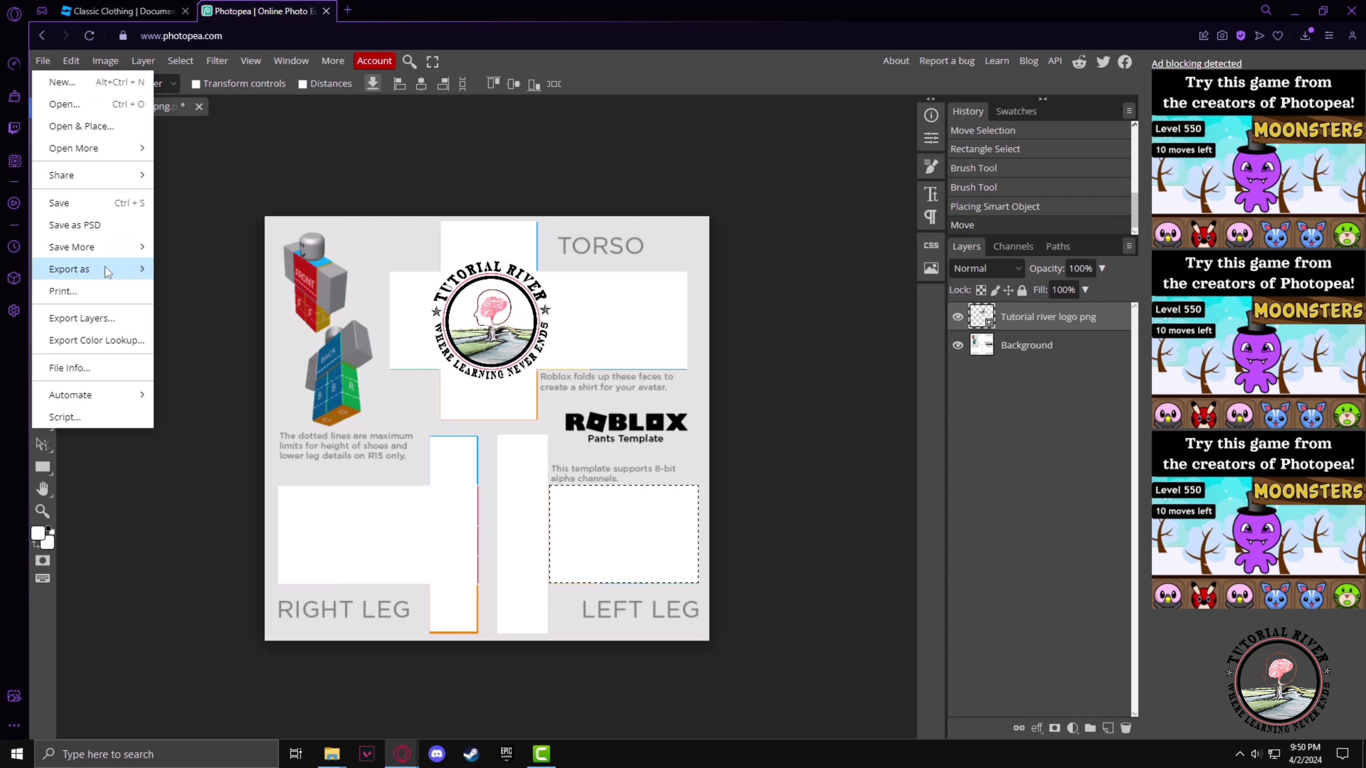
mouse_move(90, 274)
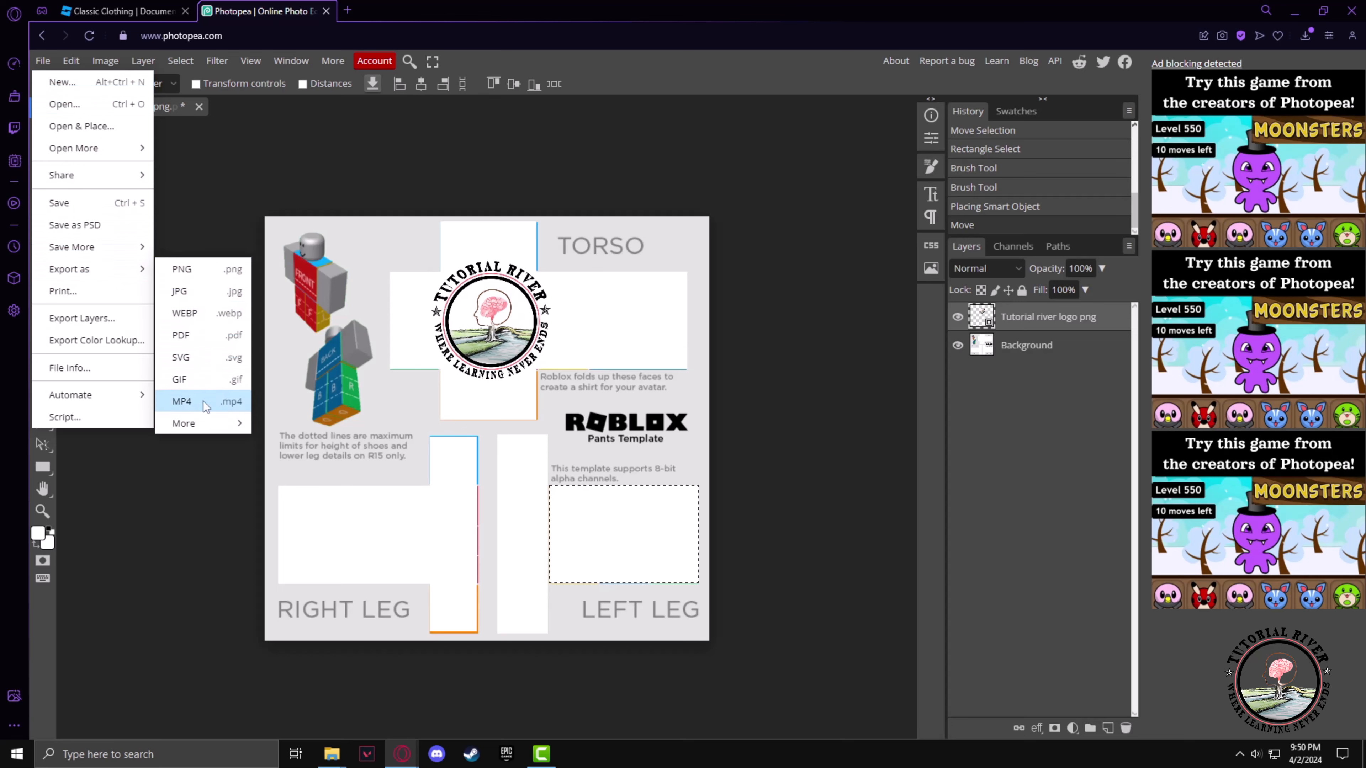
left_click(181, 293)
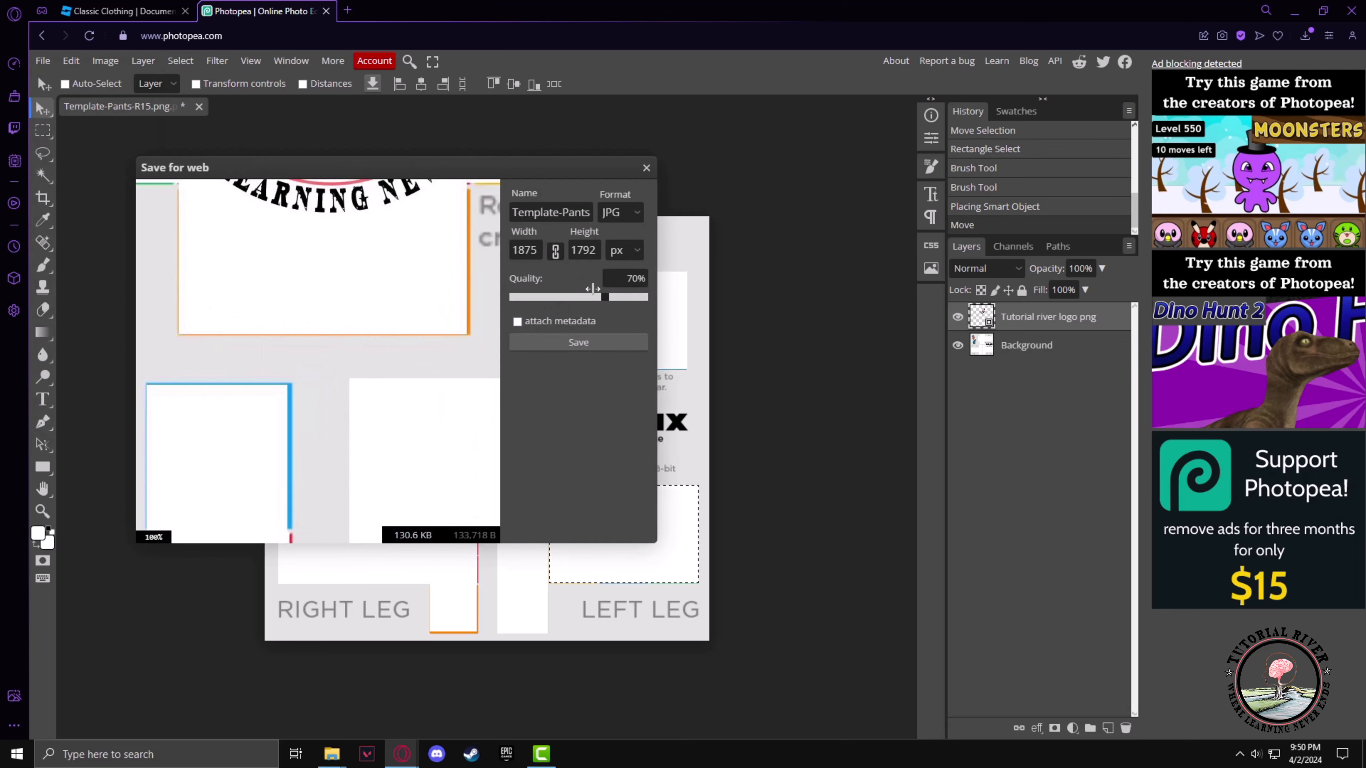
left_click(585, 339)
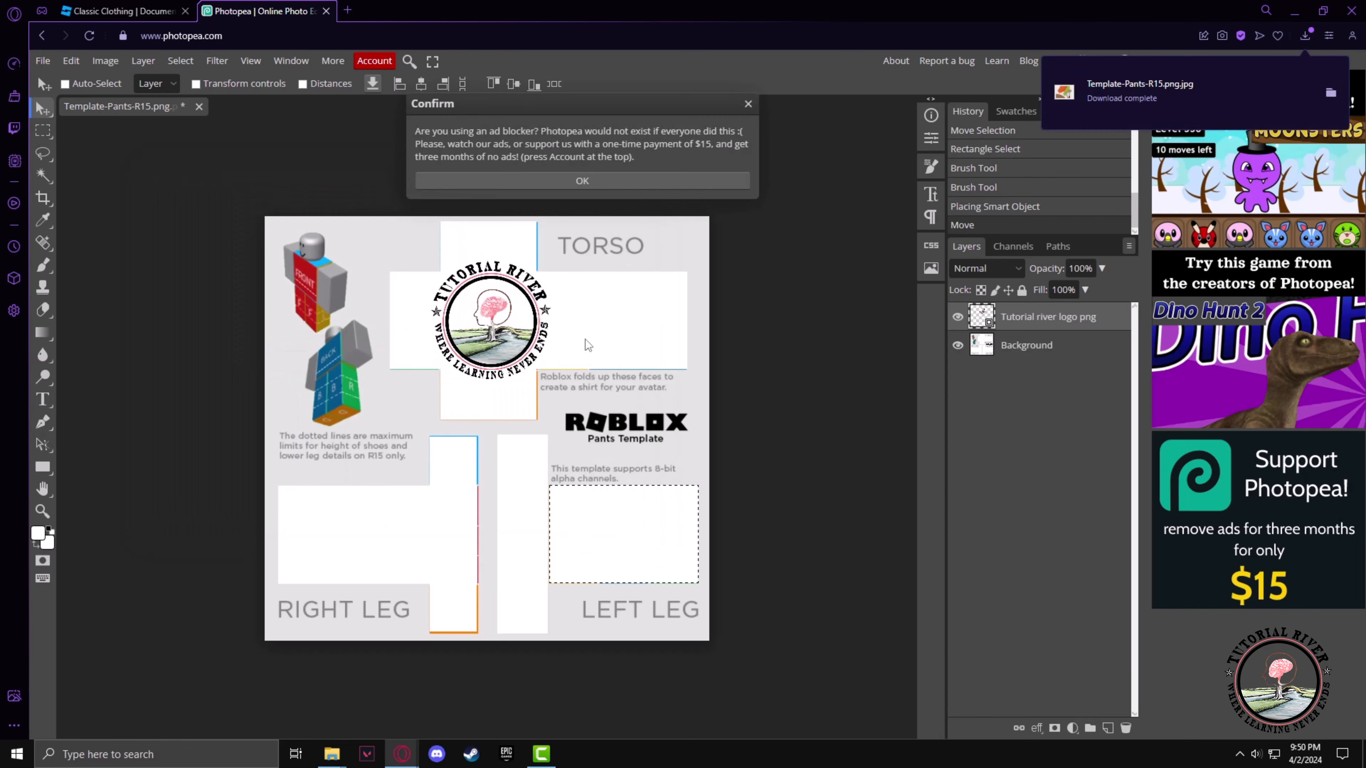
left_click(748, 103)
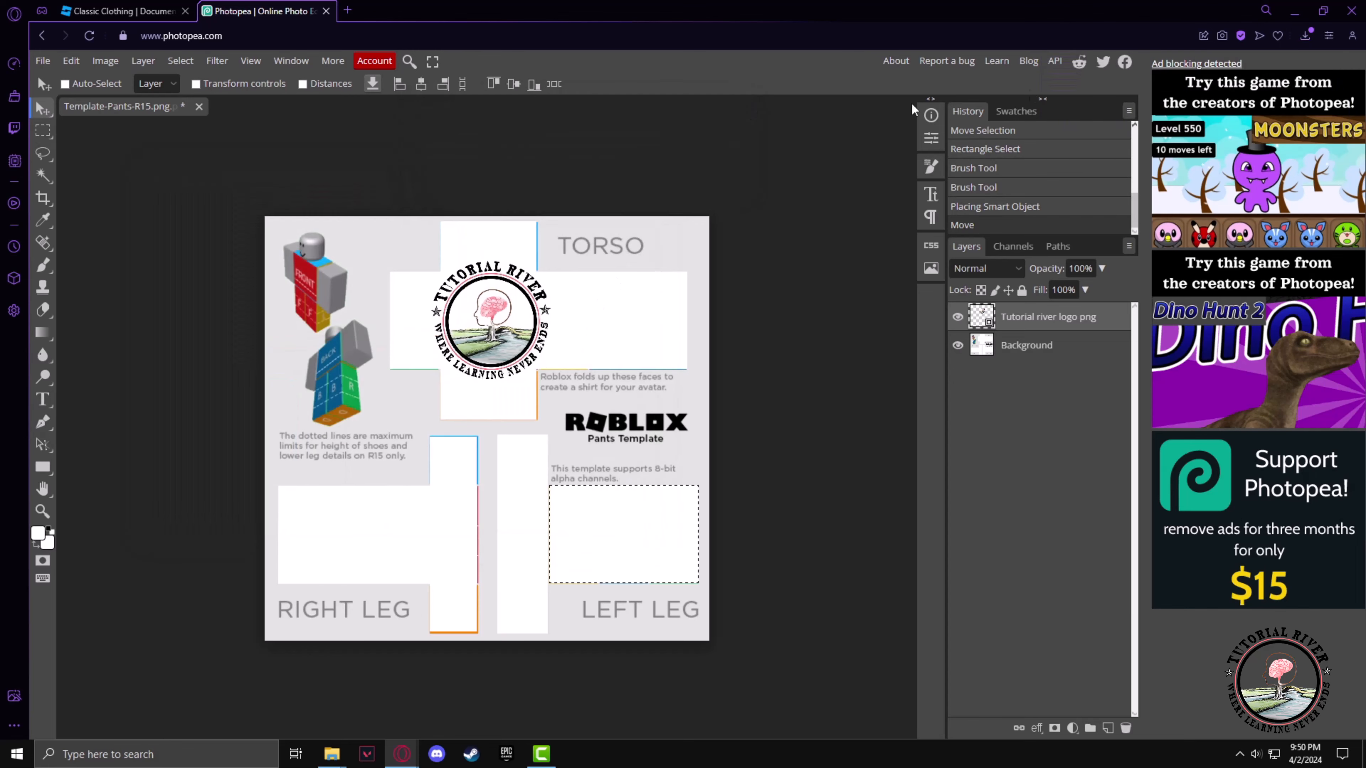
Show the downloaded Template-Pants-R15.png.jpg in its folder and cut it
left_click(1312, 34)
left_click(1331, 132)
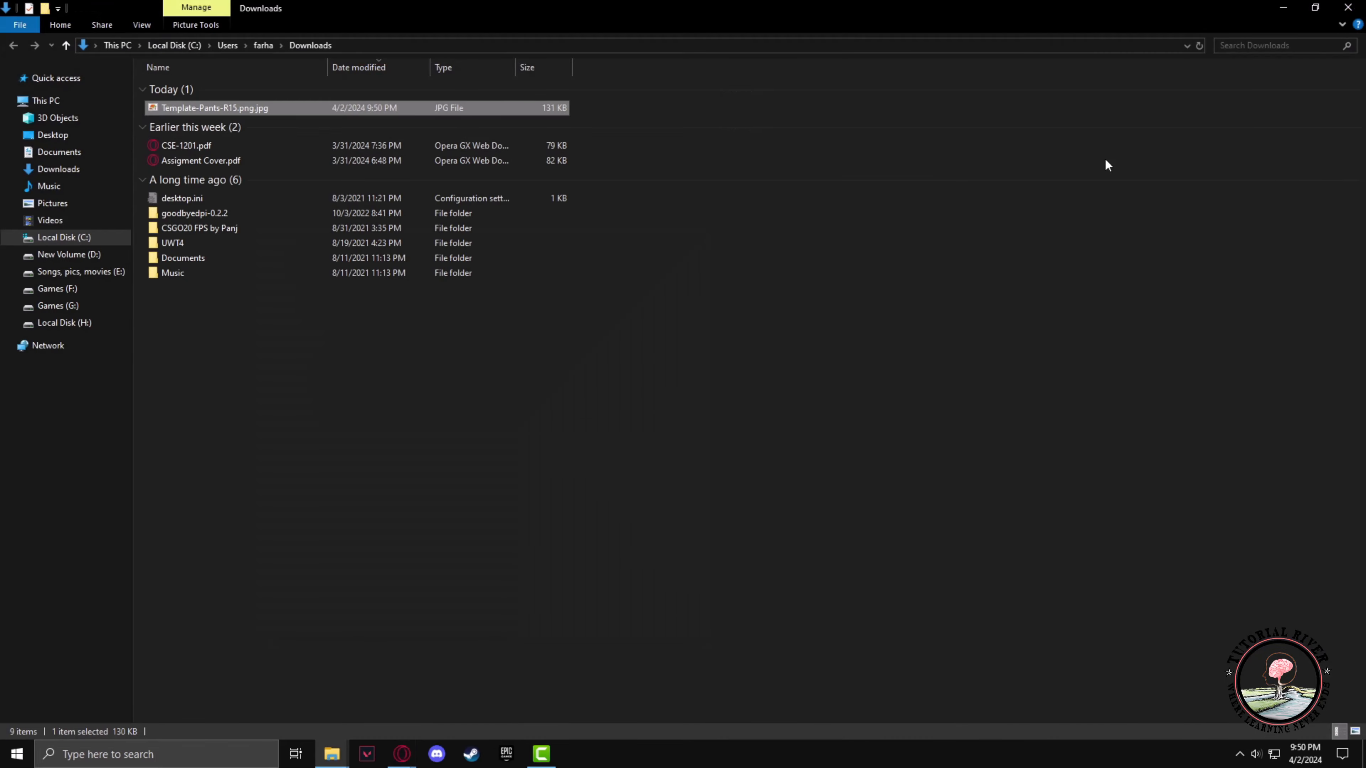
right_click(203, 107)
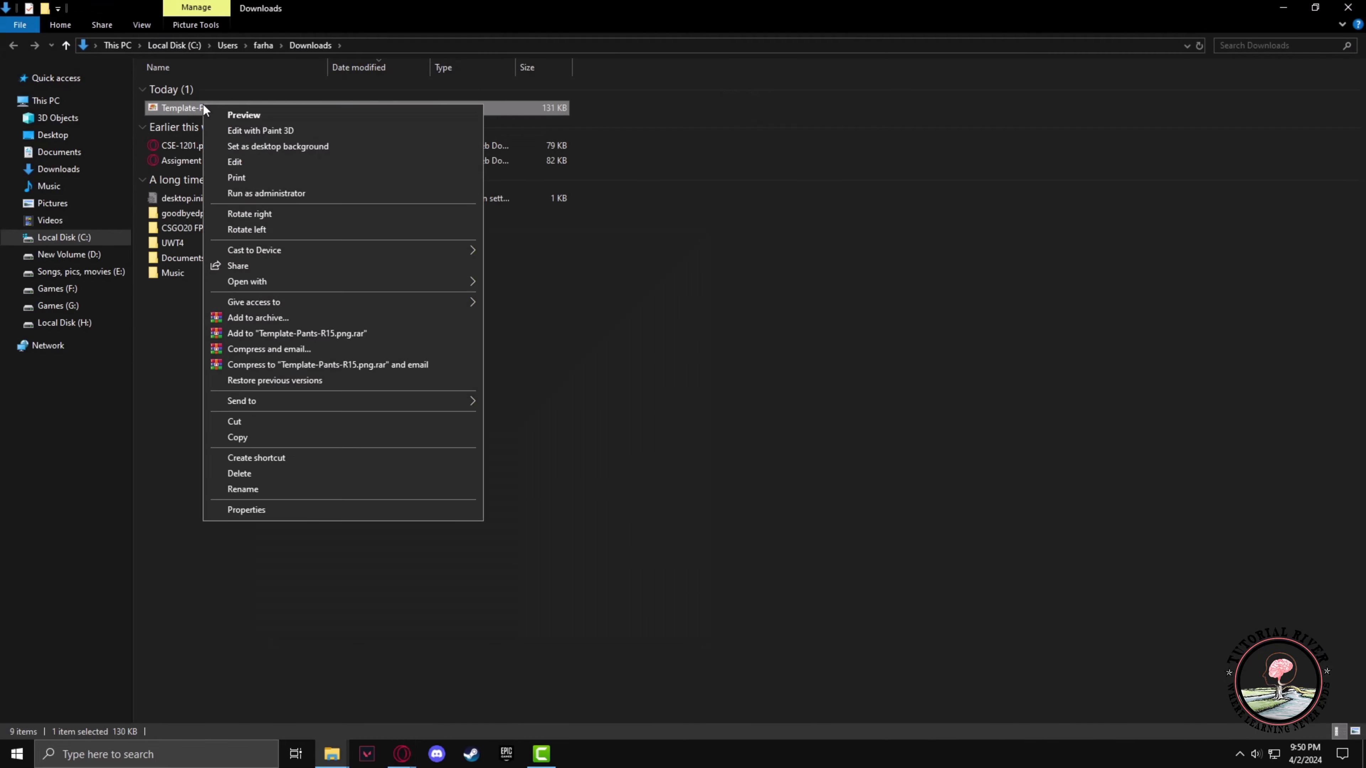
left_click(242, 419)
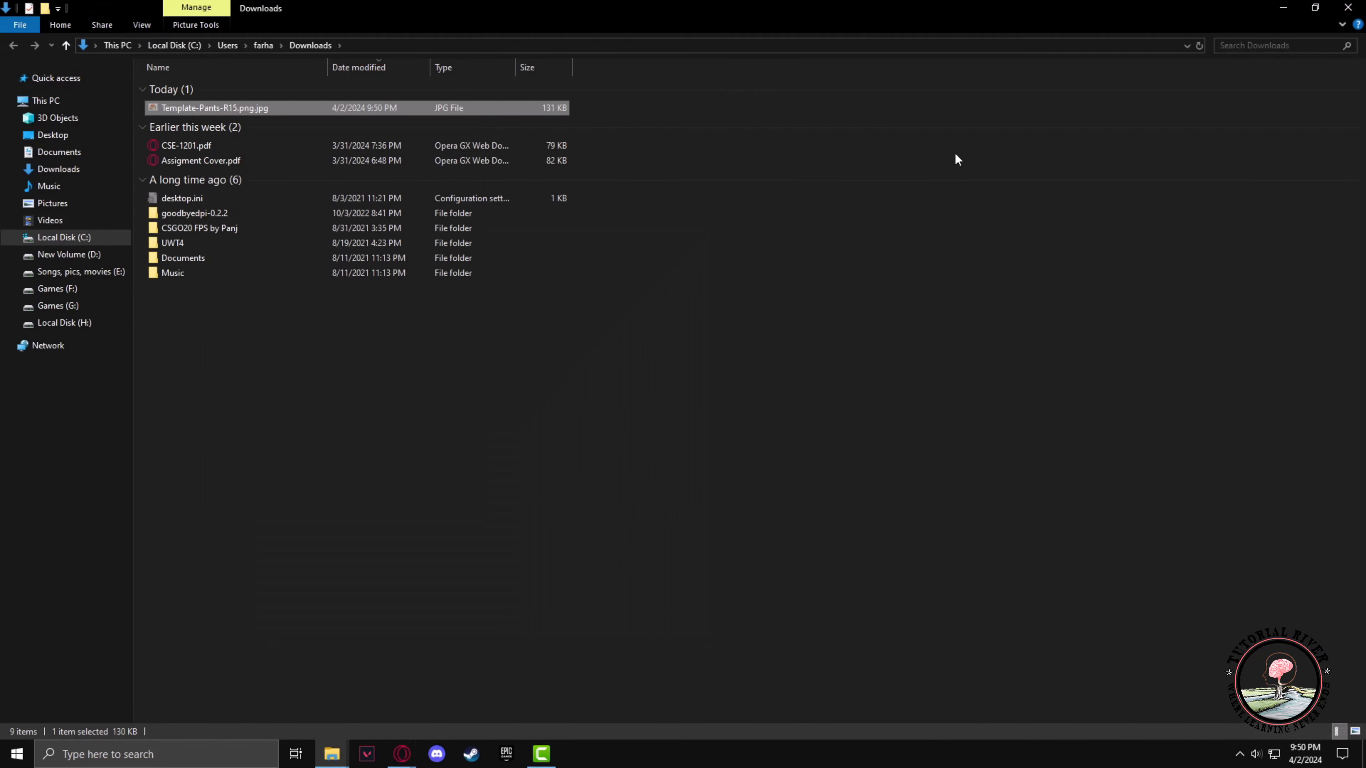
Minimize the folder window and paste the JPG onto the desktop
left_click(1289, 3)
left_click(1288, 4)
right_click(444, 201)
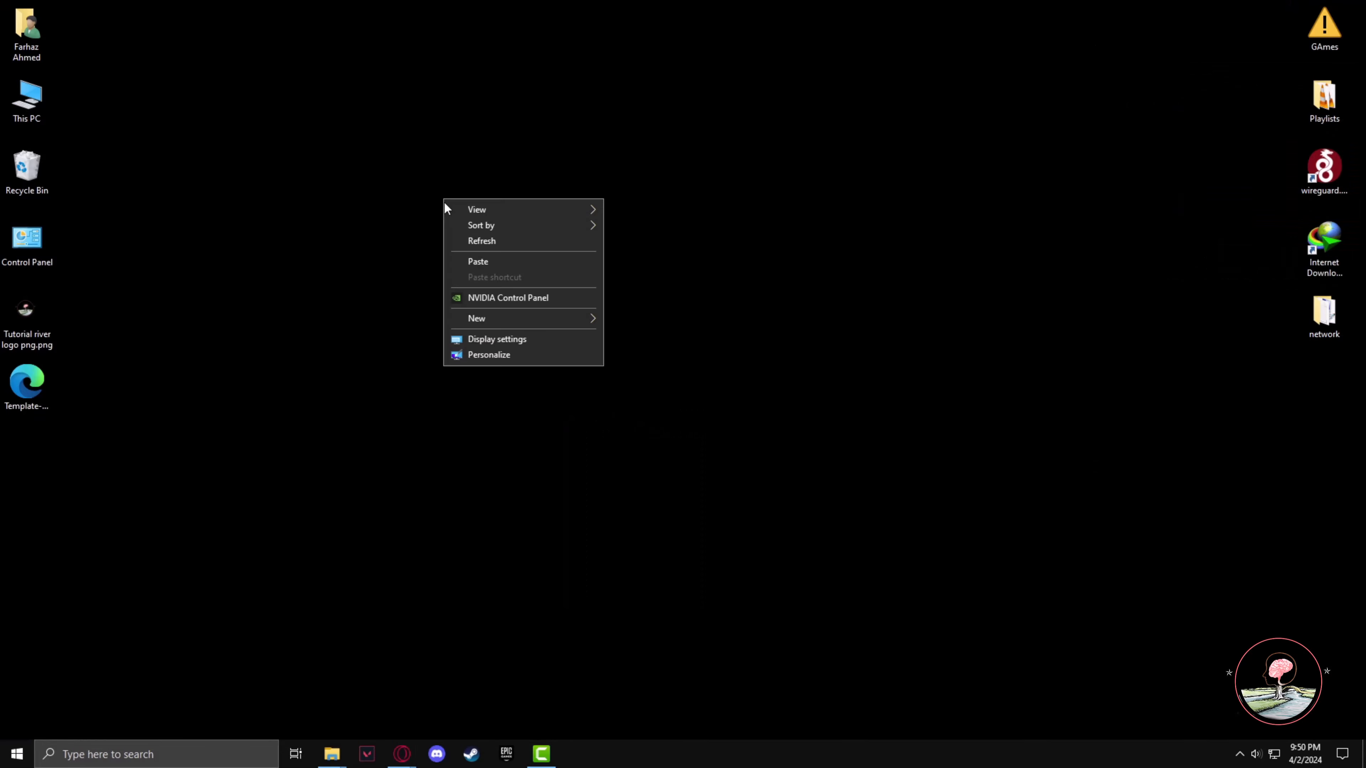
left_click(475, 266)
left_click_drag(455, 218, 623, 130)
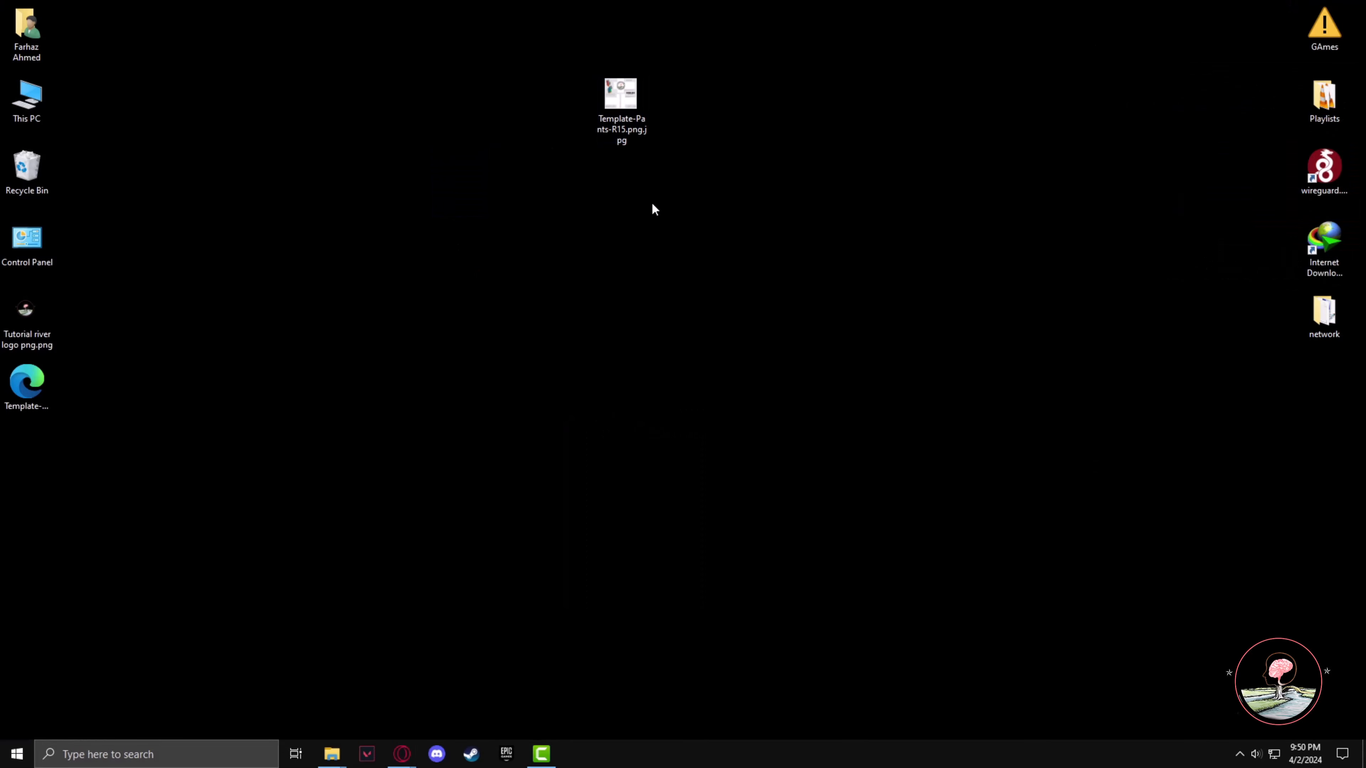
Return to the browser's Classic Clothing tab and open the Creator Hub dashboard
mouse_move(402, 753)
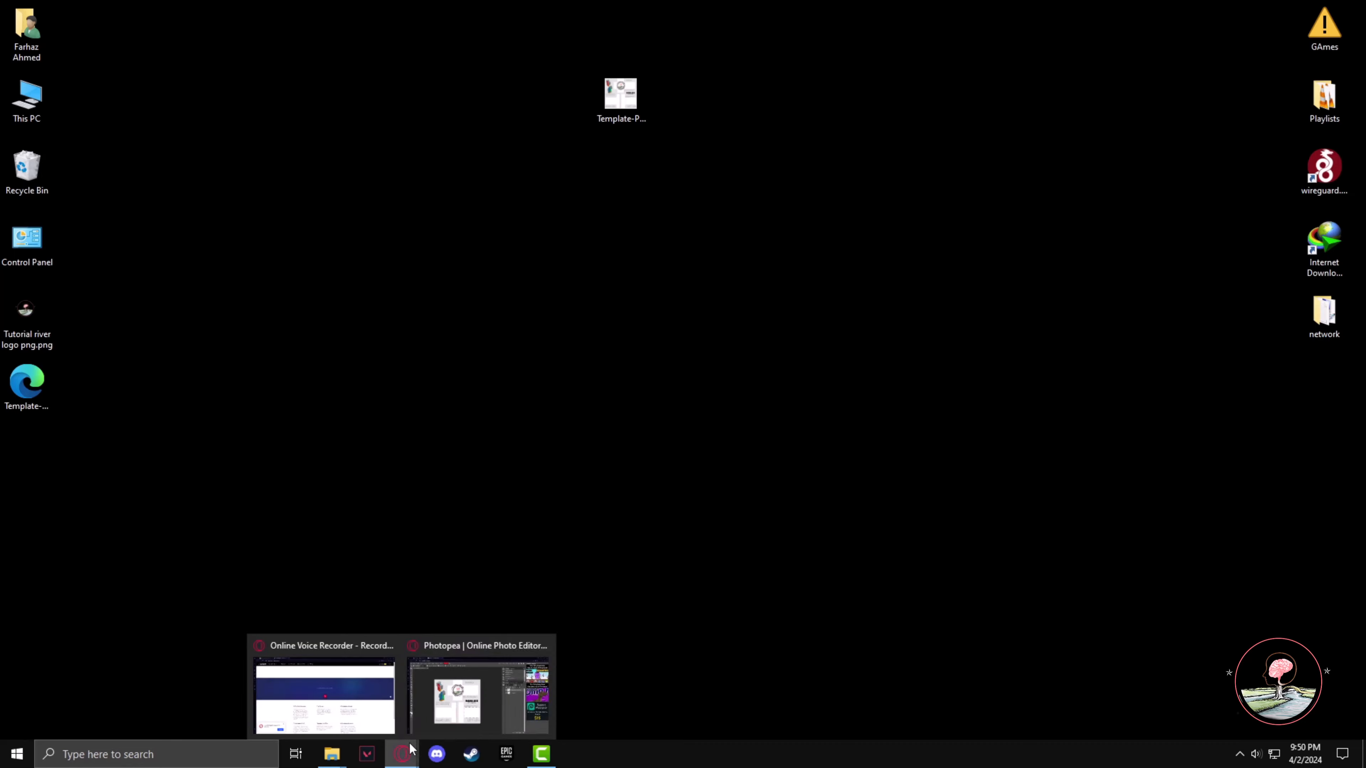
left_click(416, 720)
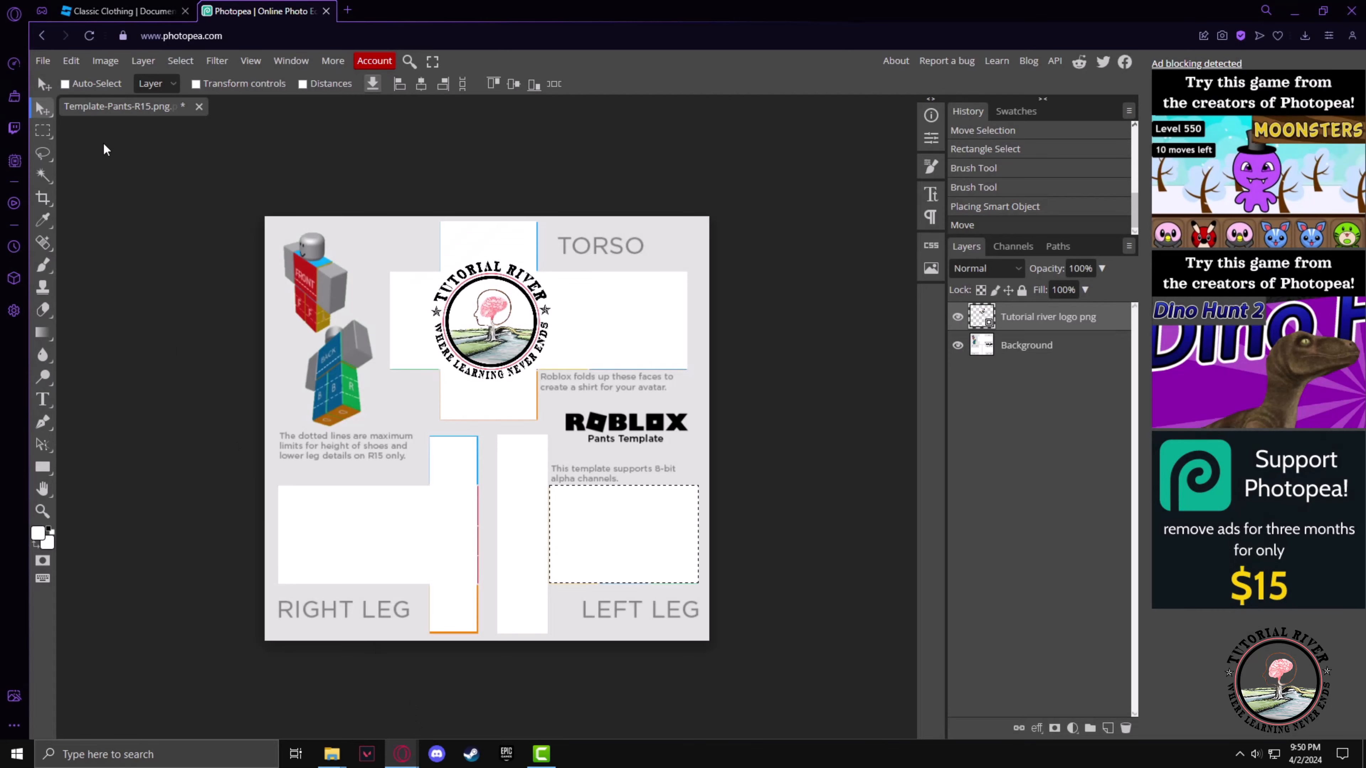
left_click(113, 10)
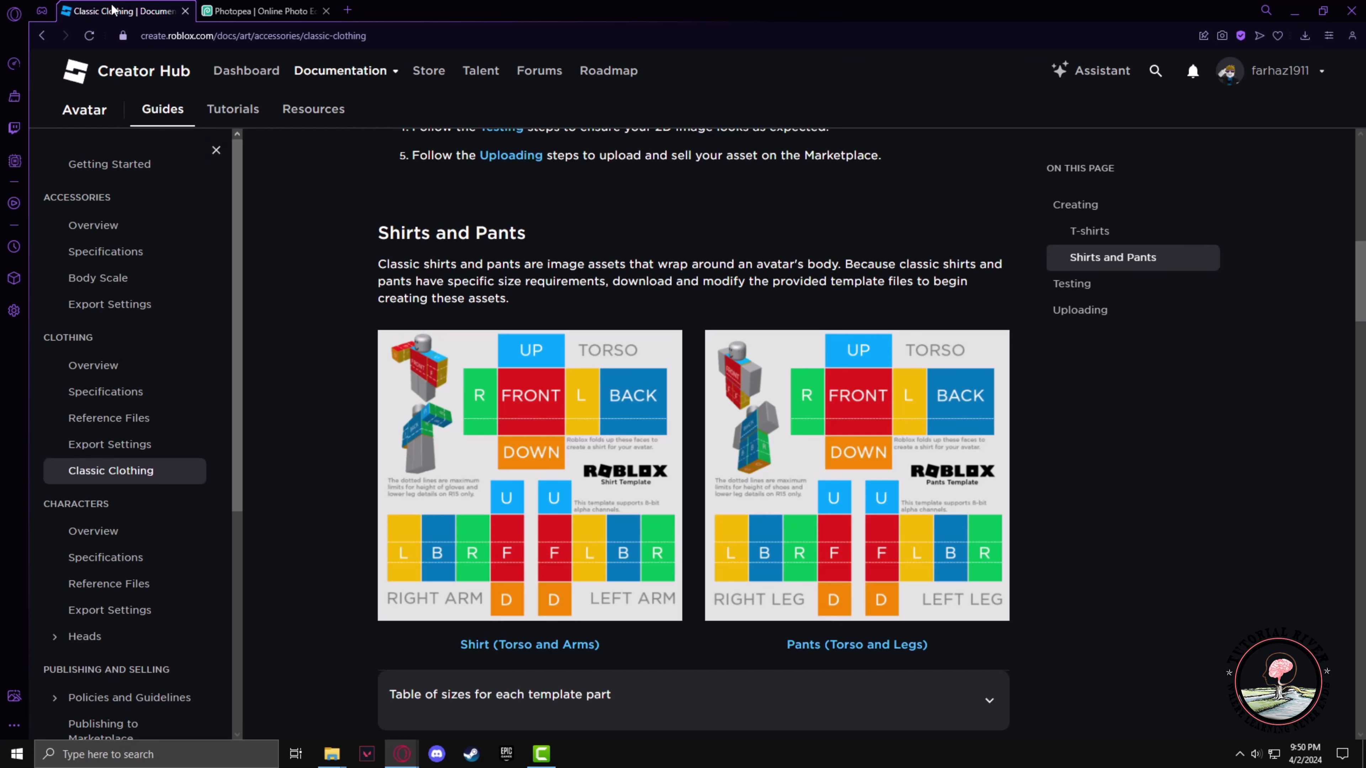
left_click(244, 71)
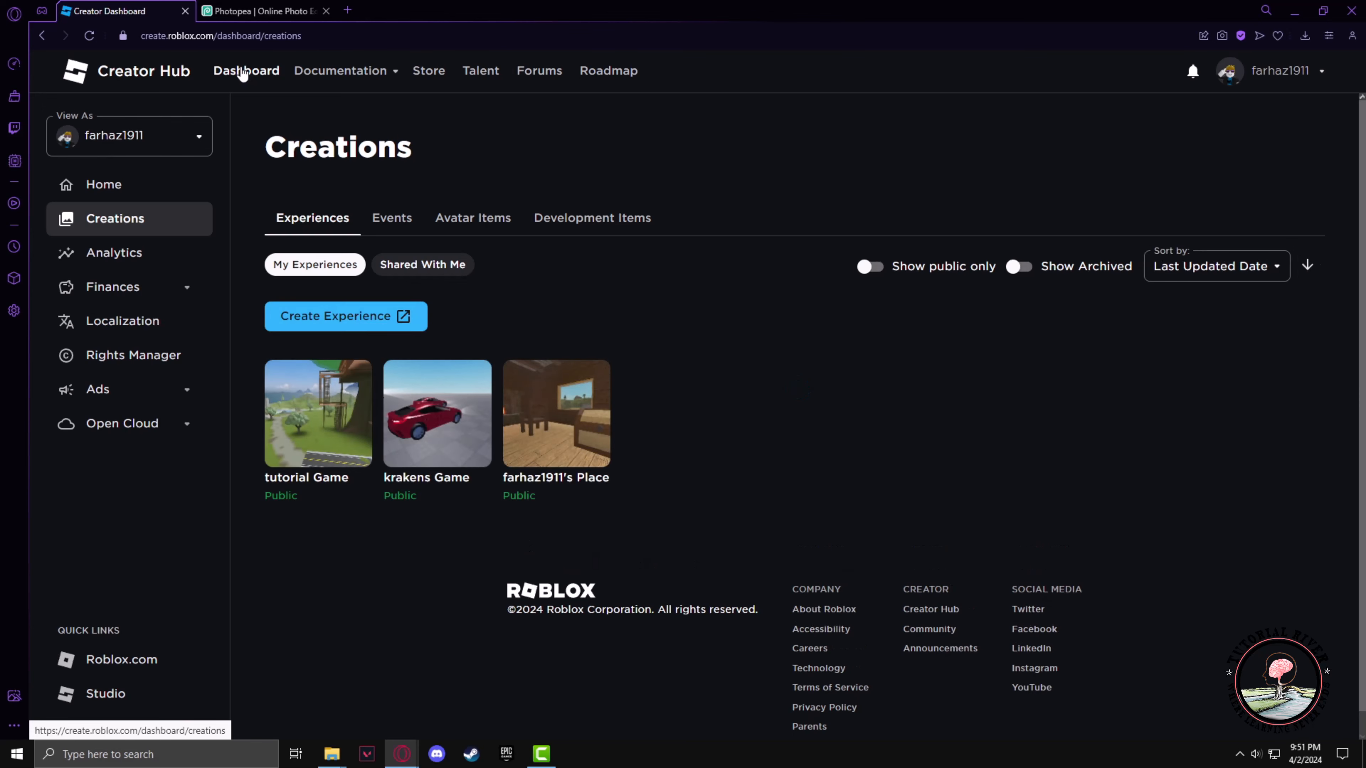
Open the Avatar Items creations and filter the classic type to Classic Pants
left_click(460, 223)
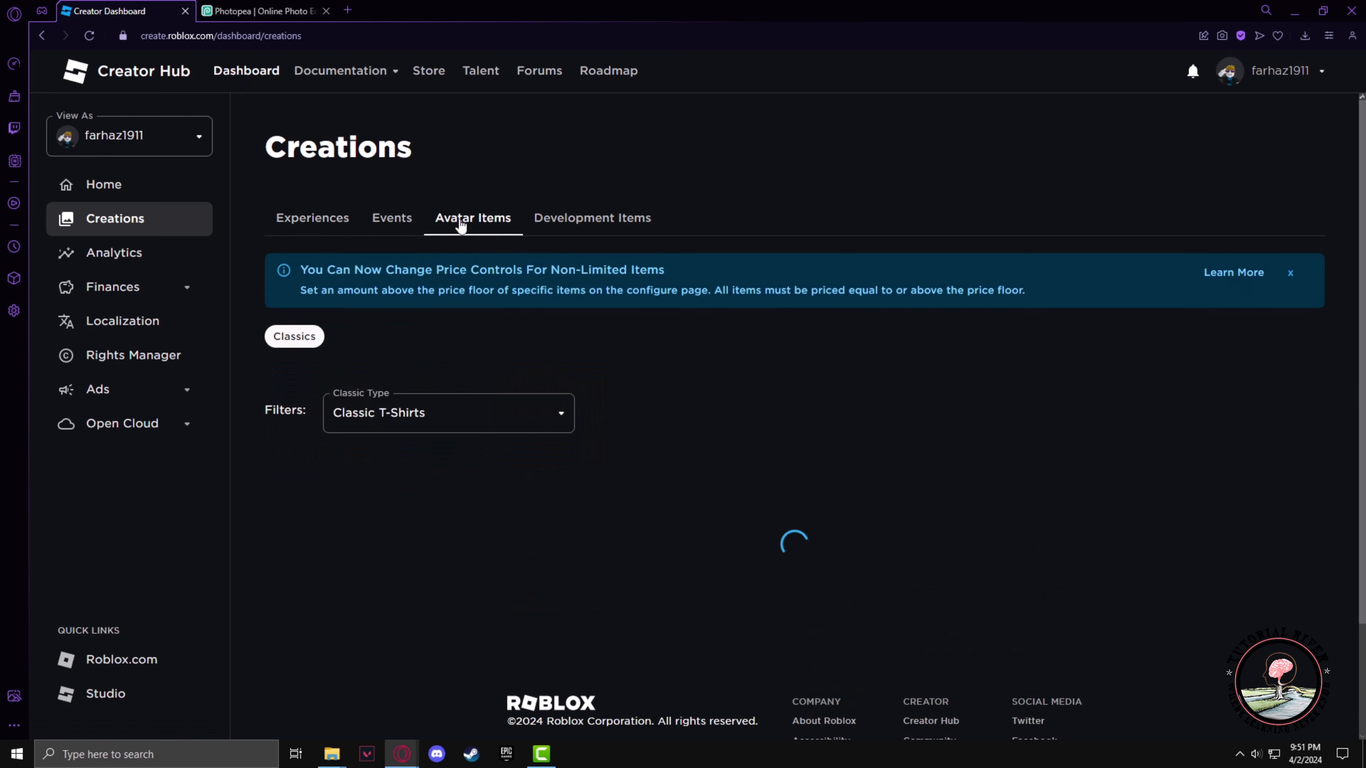
scroll(699, 414, "down", 2)
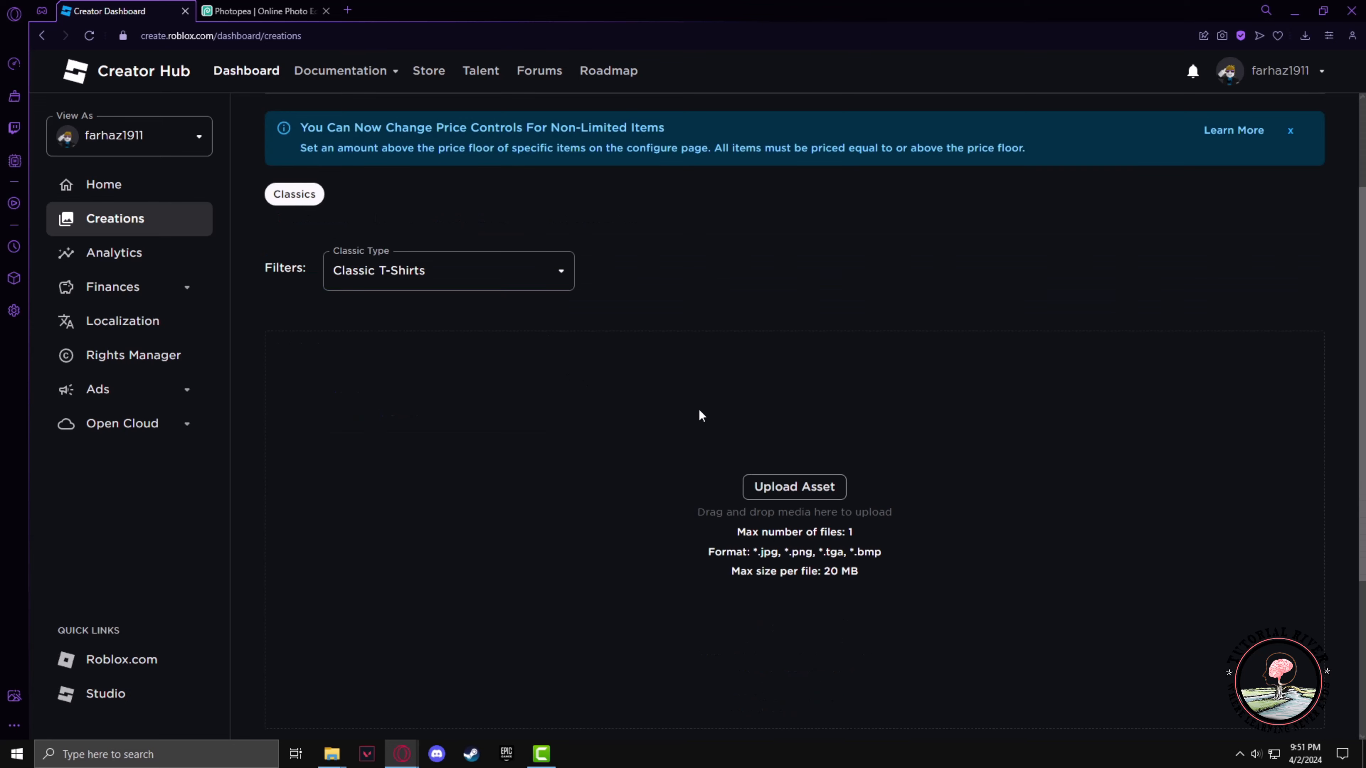
left_click(440, 281)
left_click(371, 367)
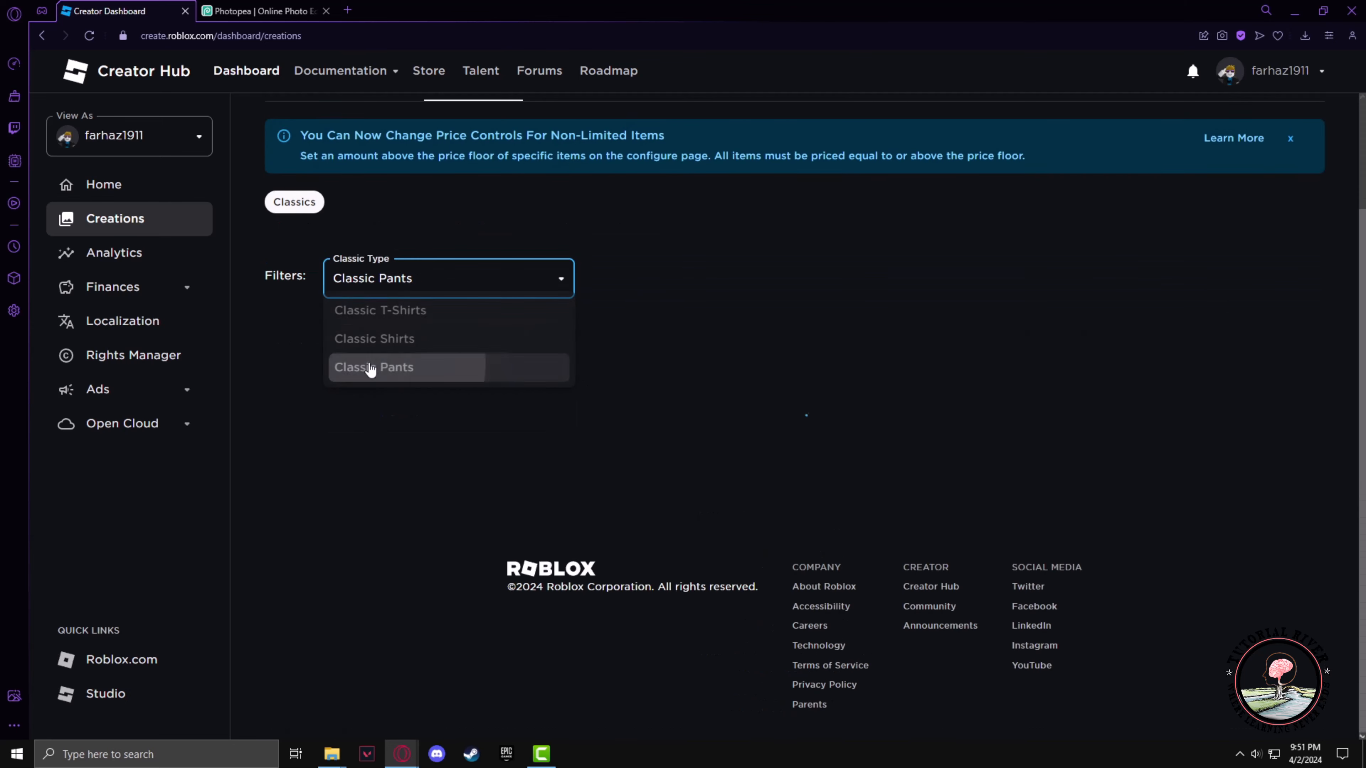
Open the asset upload form for classic pants
scroll(388, 388, "down", 1)
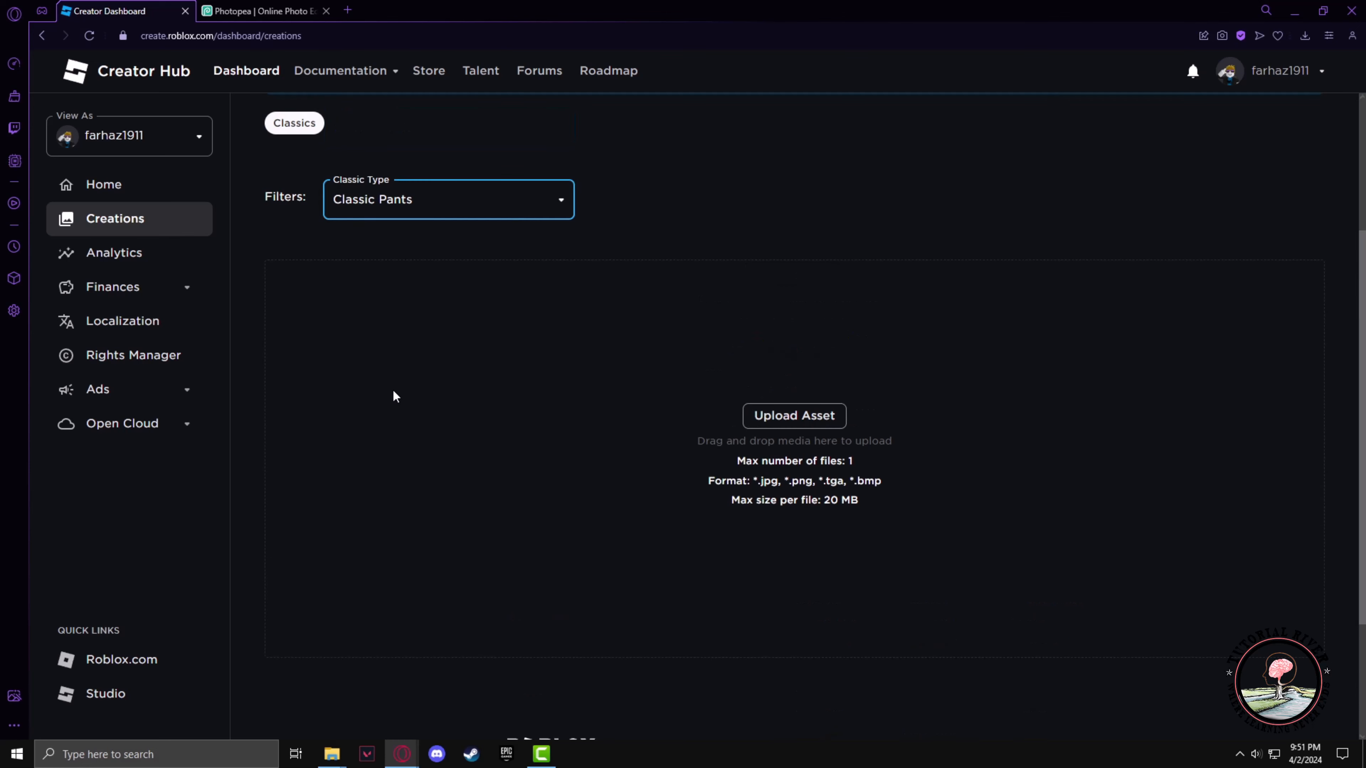
left_click(774, 424)
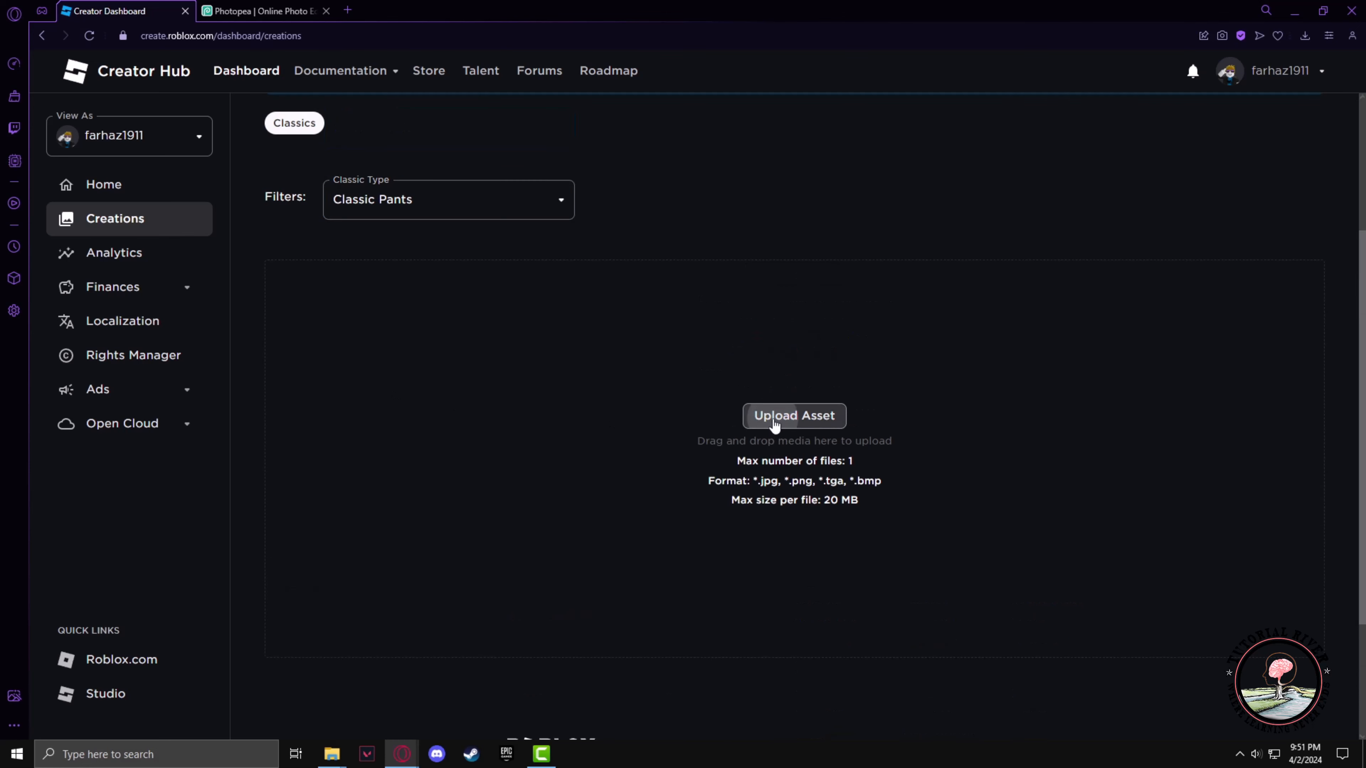
scroll(768, 416, "up", 2)
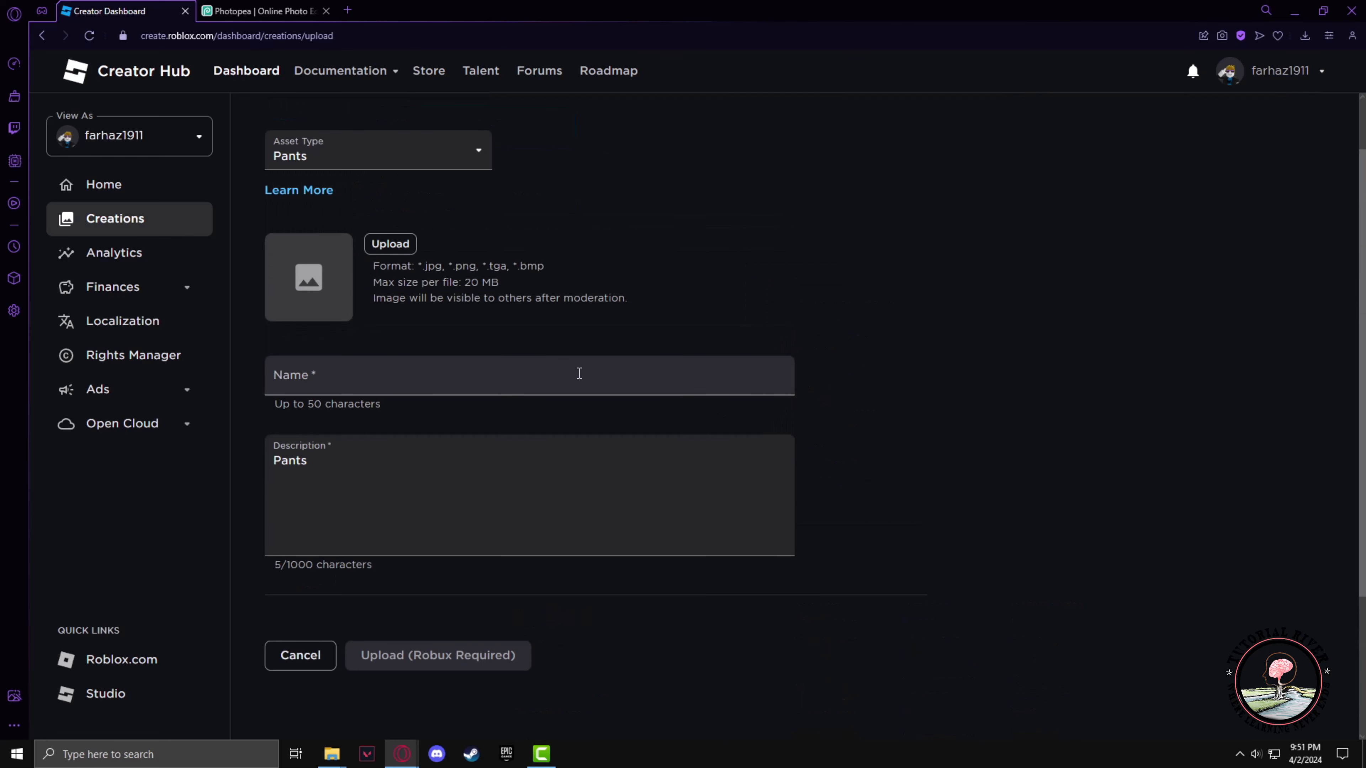
Choose Template-Pants-R15.png.jpg from the desktop as the pants image to upload
left_click(380, 250)
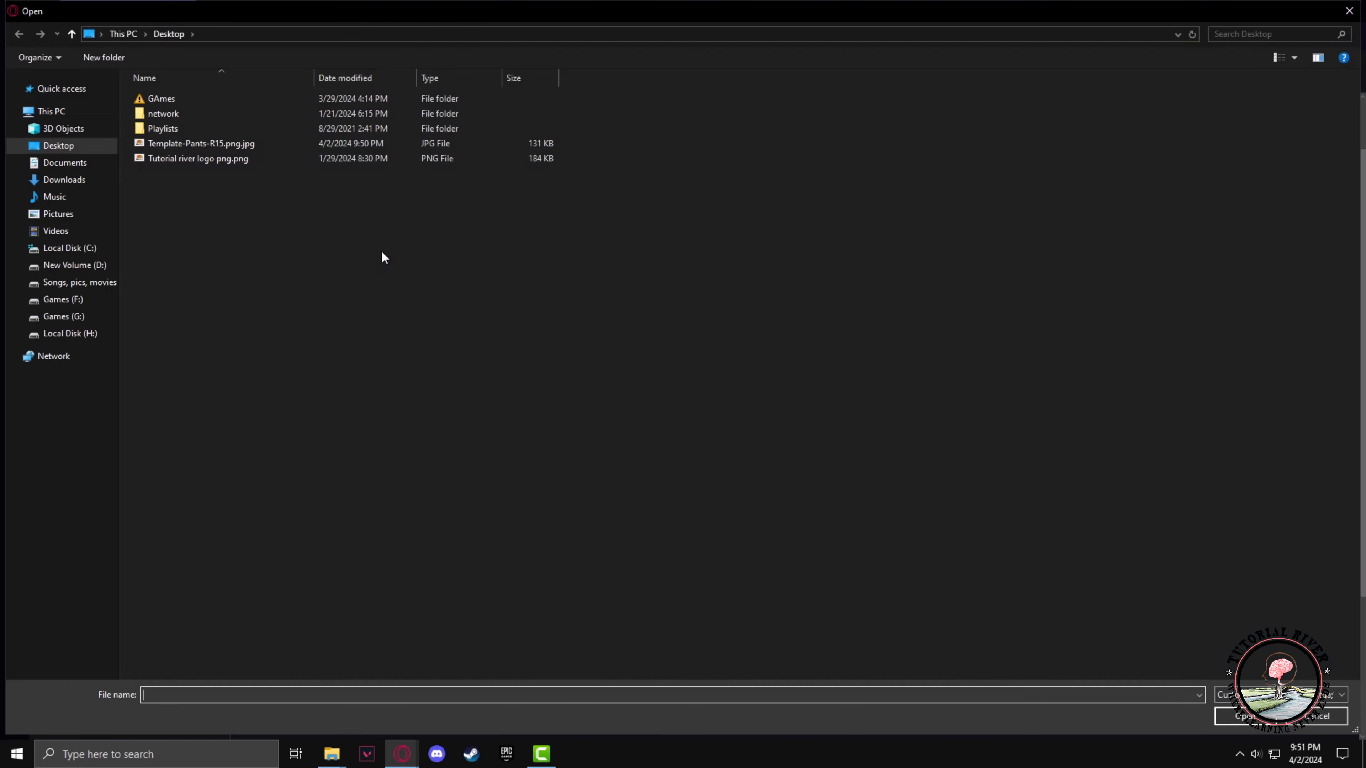
left_click(208, 149)
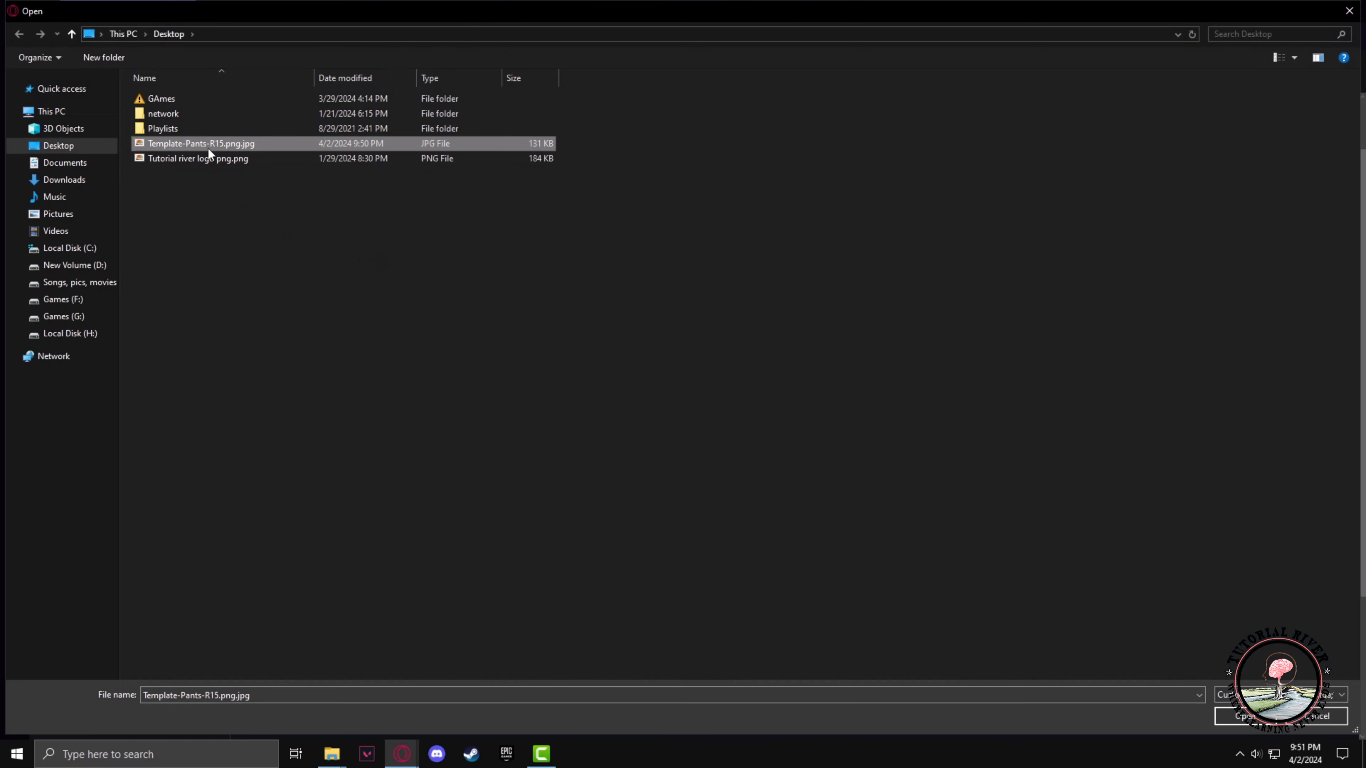
left_click(1226, 713)
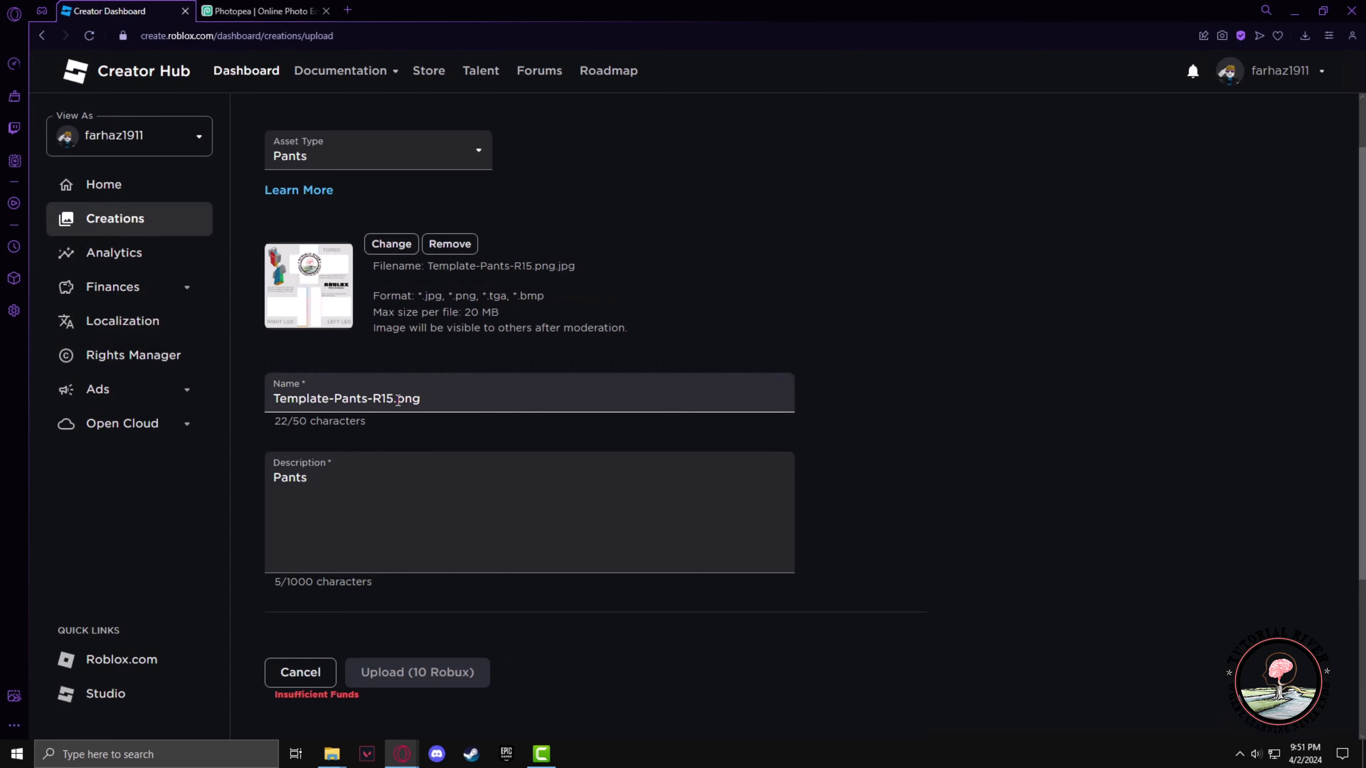
Rename the item to Classic pants.png by replacing the template part of its name
left_click_drag(394, 398, 260, 407)
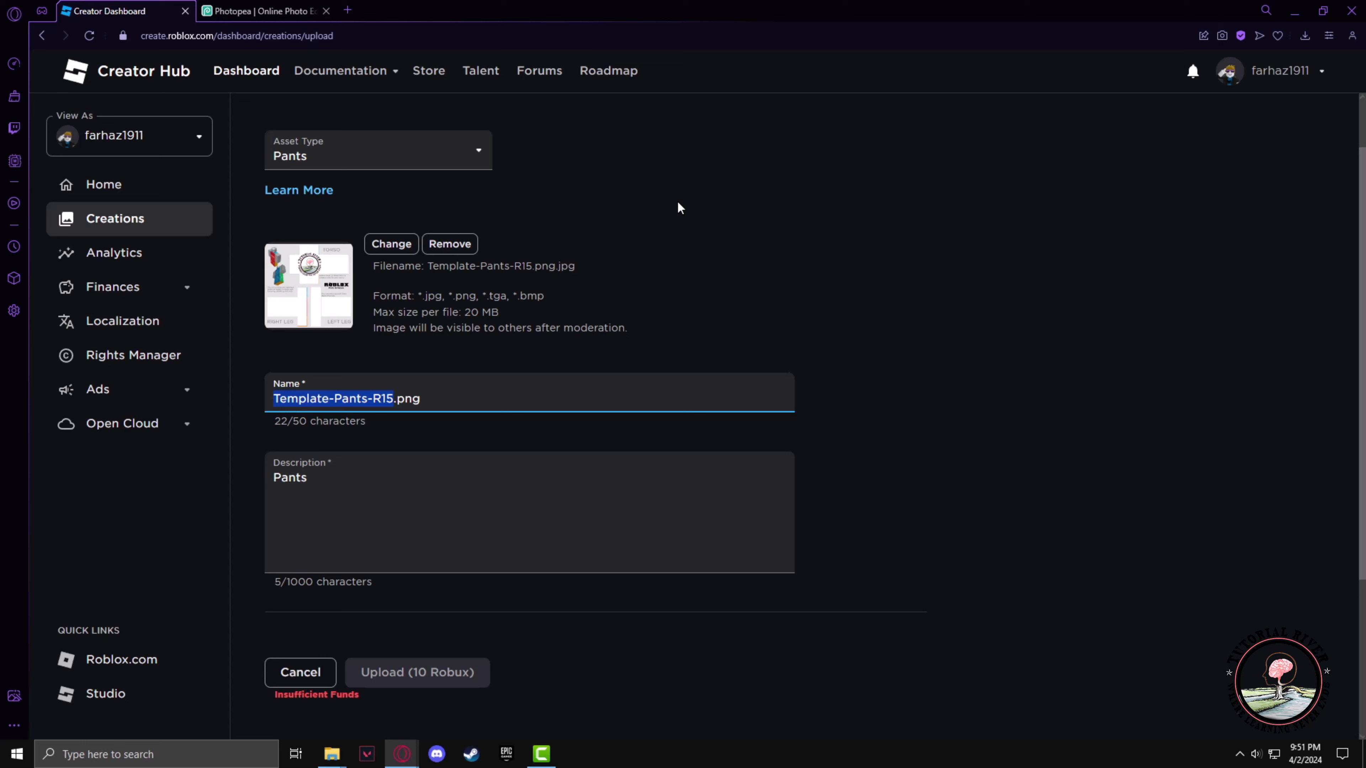
type("Classic")
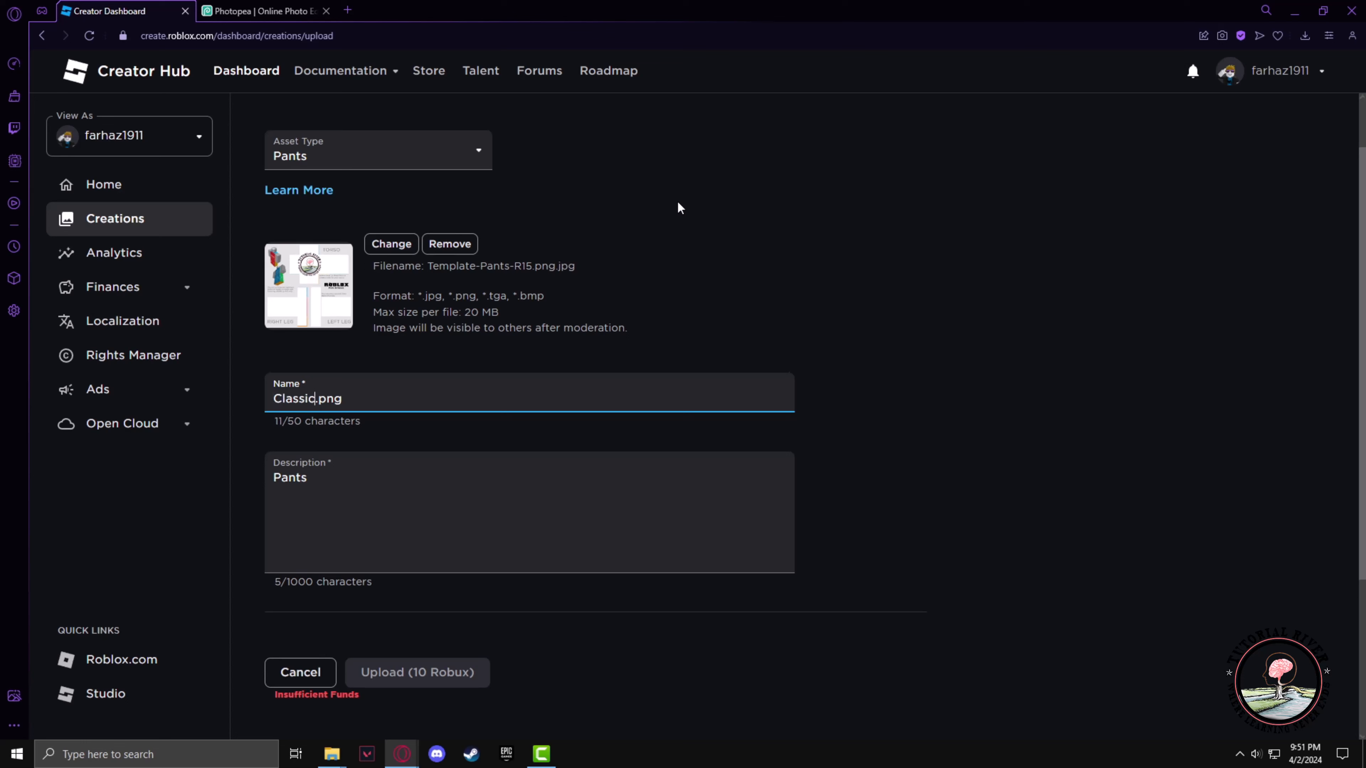
type(" pants")
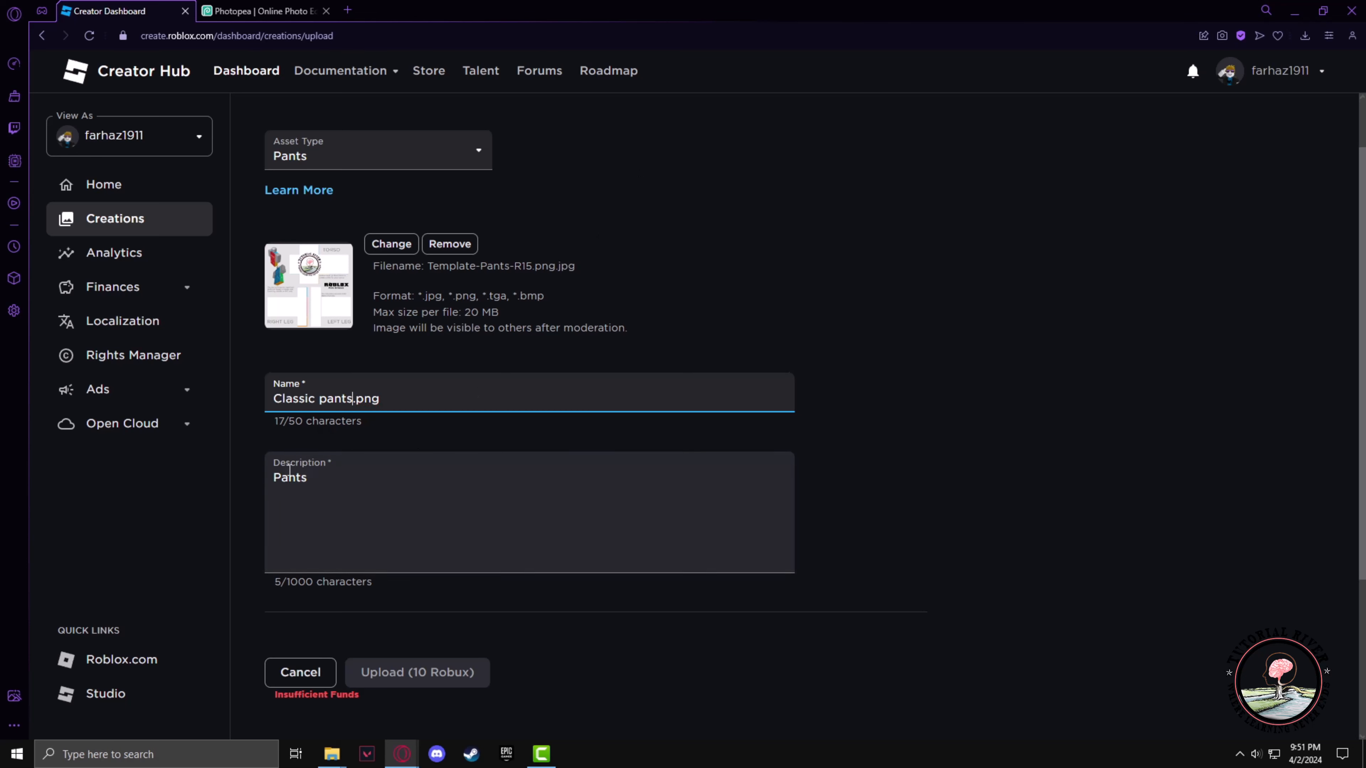
Replace the description with "tutorial pants..."
left_click_drag(275, 478, 305, 480)
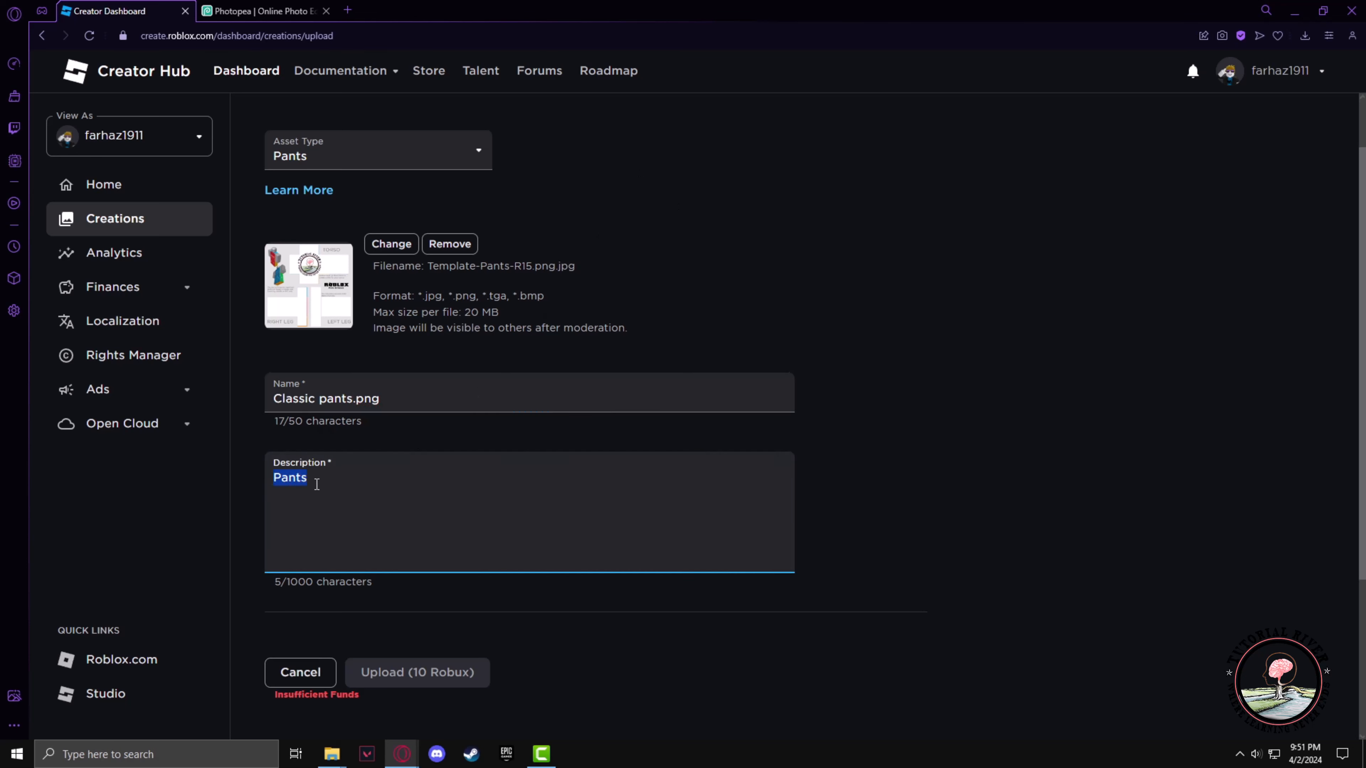
type("tutorial pants......")
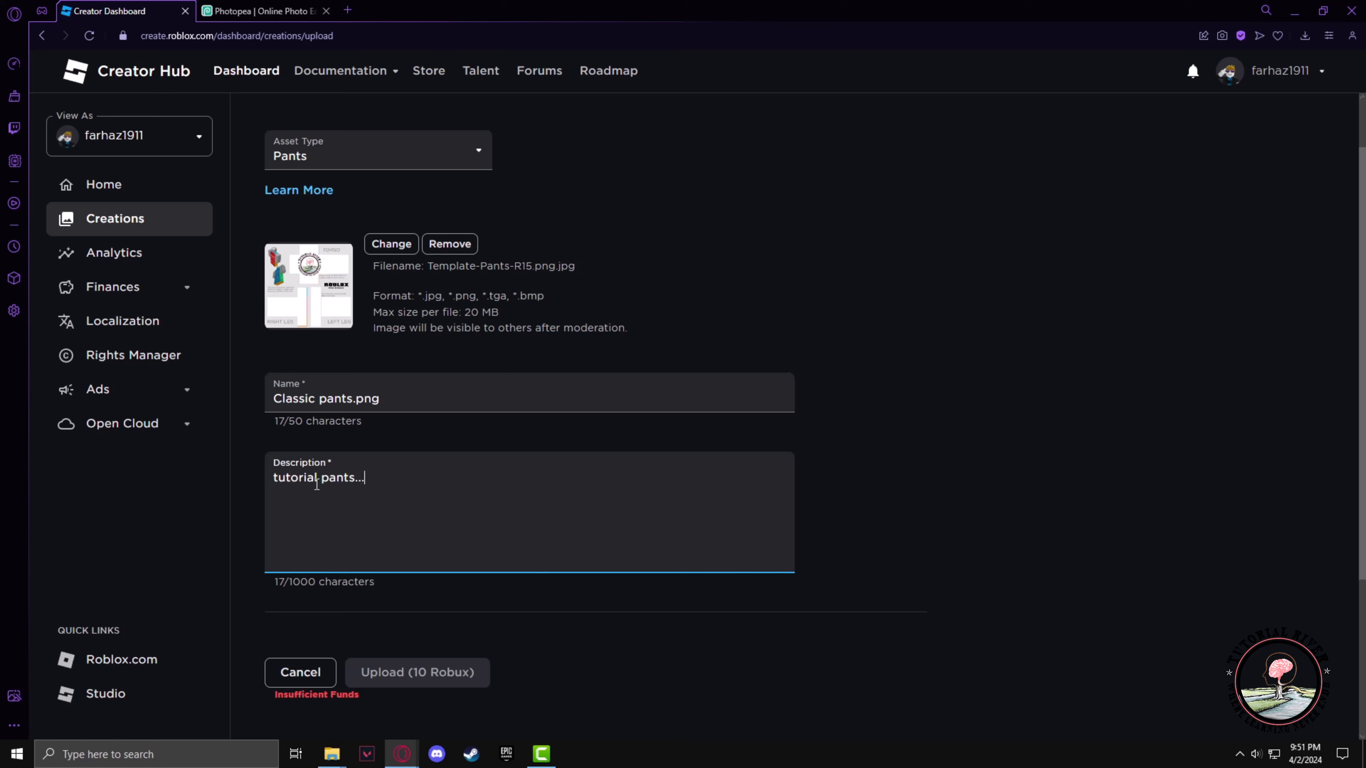